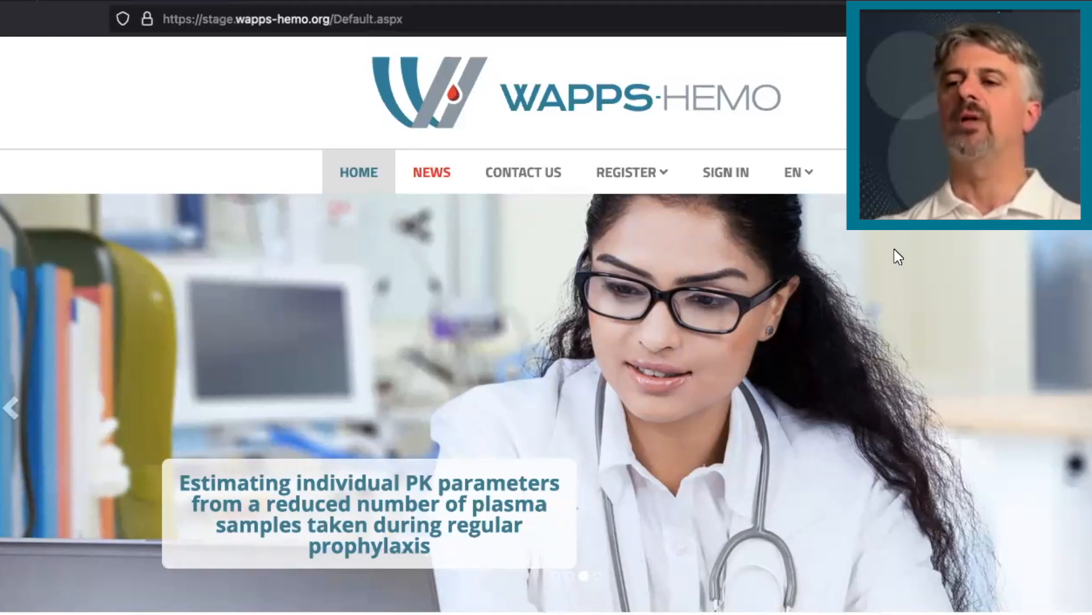
Sign in to WAPPS-Hemo by filling the account e-mail and password from the saved McMaster login
left_click(722, 171)
left_click(634, 188)
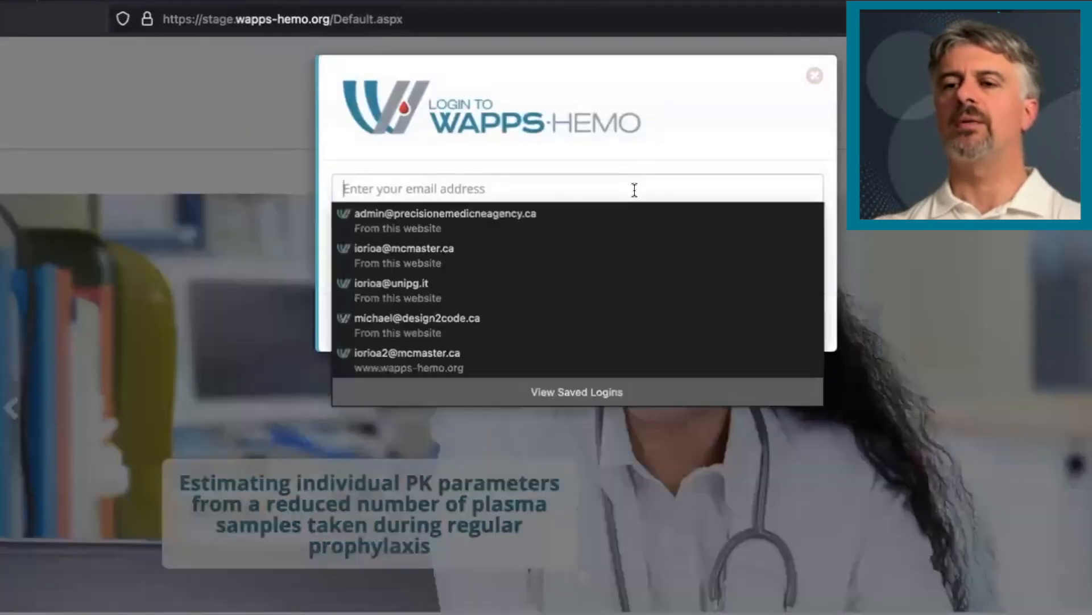
left_click(588, 252)
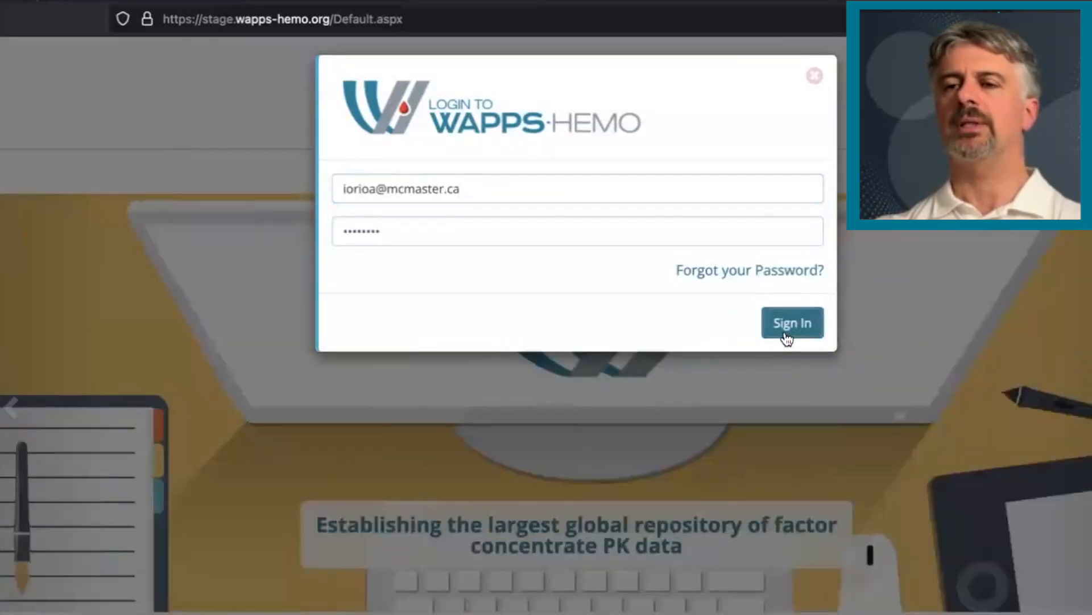
left_click(787, 339)
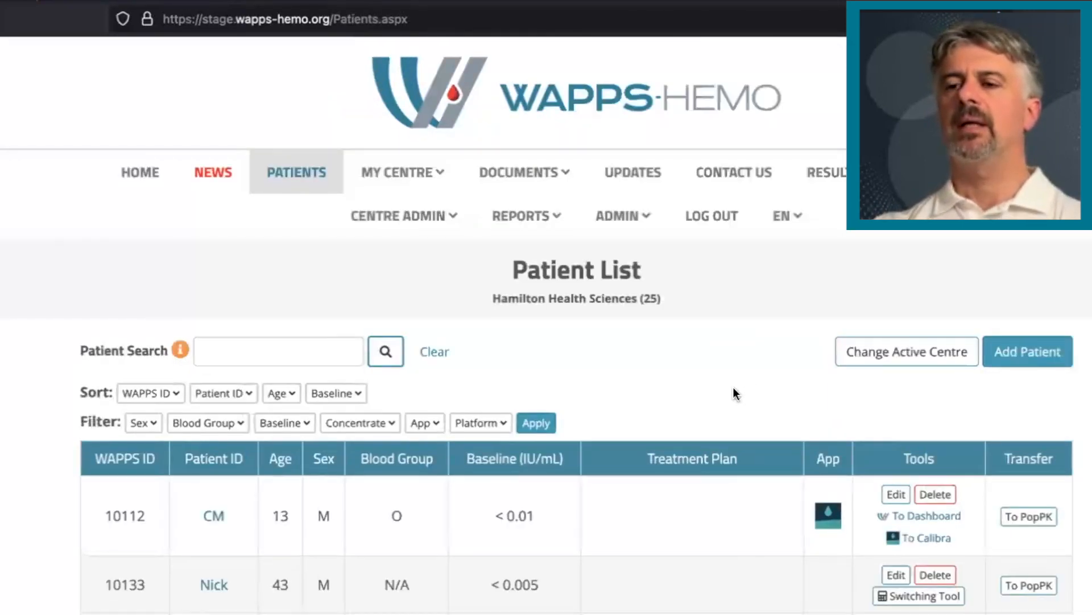
Filter the patient list by the Kovaltry concentrate
scroll(733, 389, "down", 1)
scroll(734, 392, "down", 6)
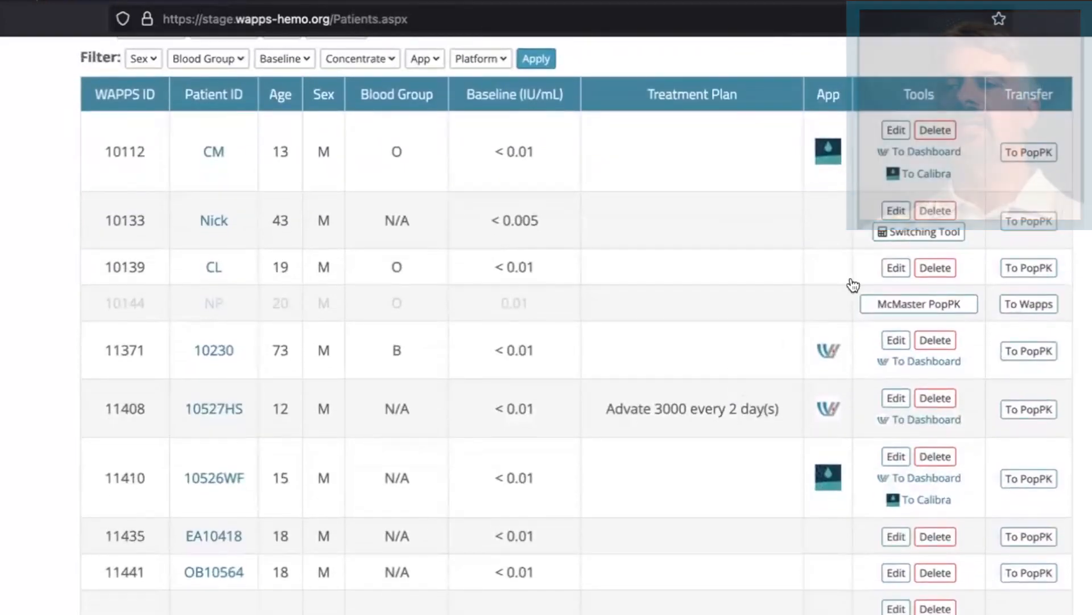
scroll(651, 349, "up", 1)
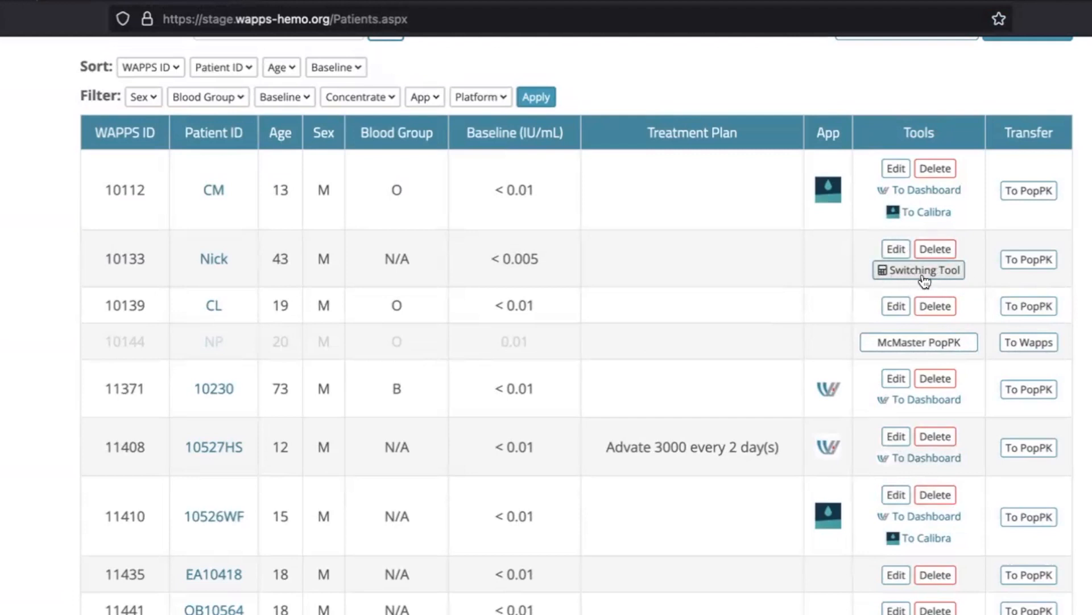
left_click(388, 97)
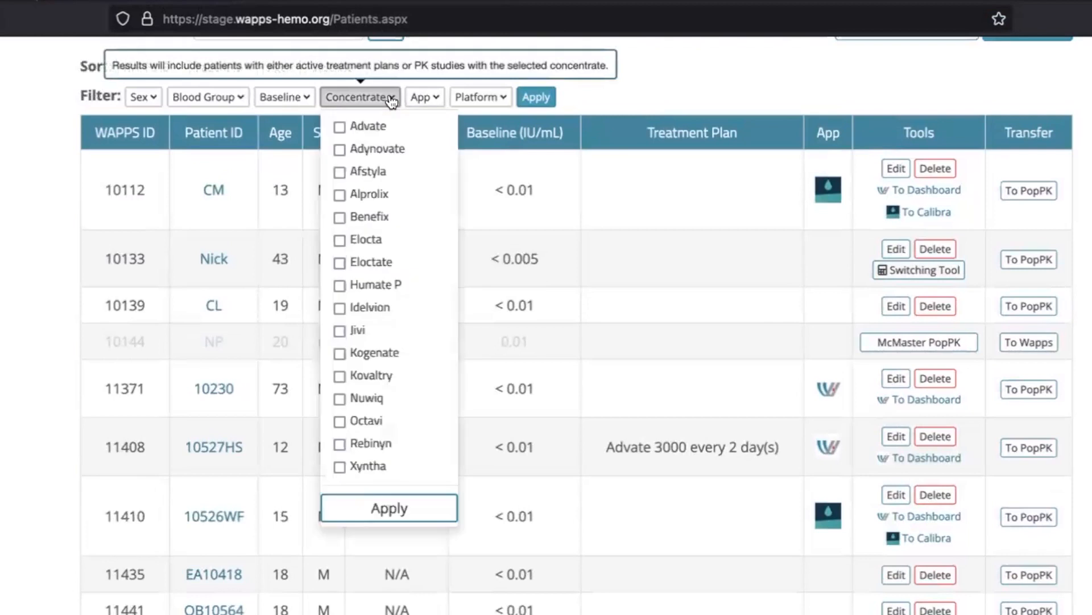
left_click(339, 375)
left_click(398, 515)
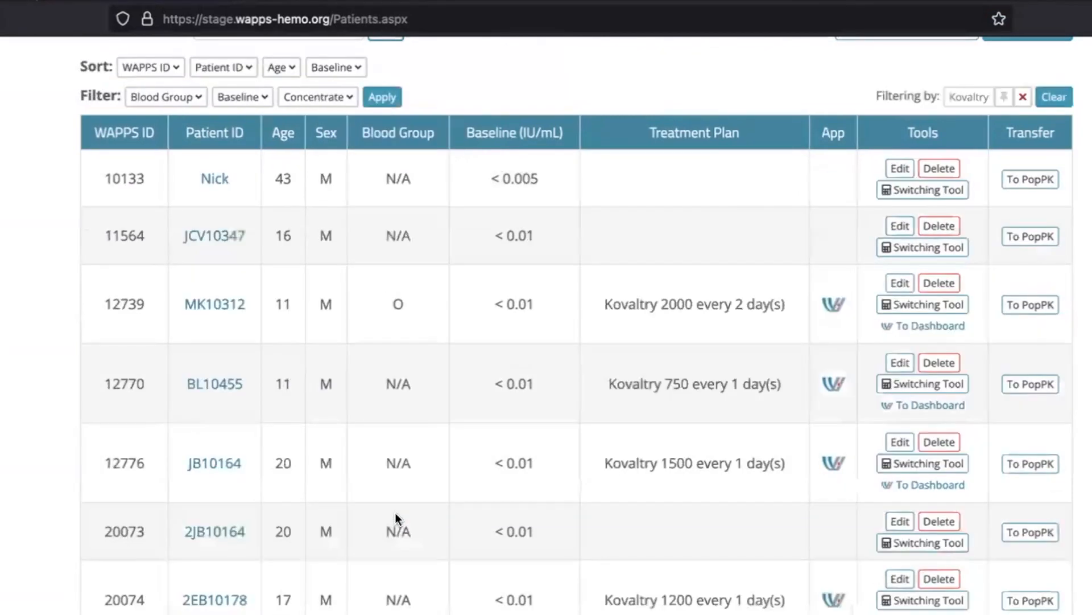
Open the Switching Tool for the 45-year-old patient on Kovaltry 1500 every 3 days and review the simulation input data
scroll(397, 516, "down", 5)
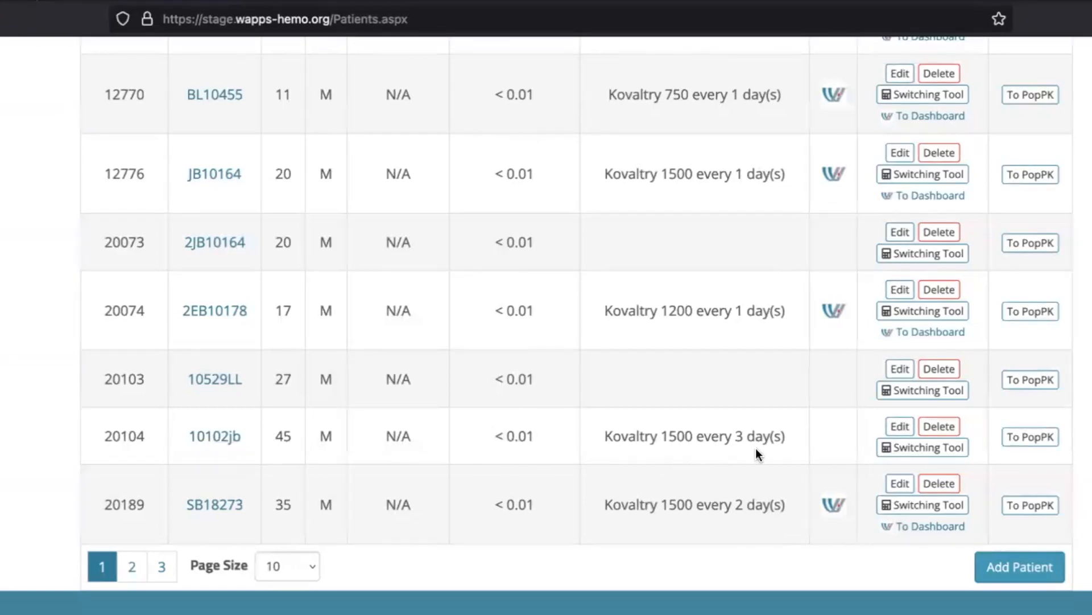
left_click(930, 448)
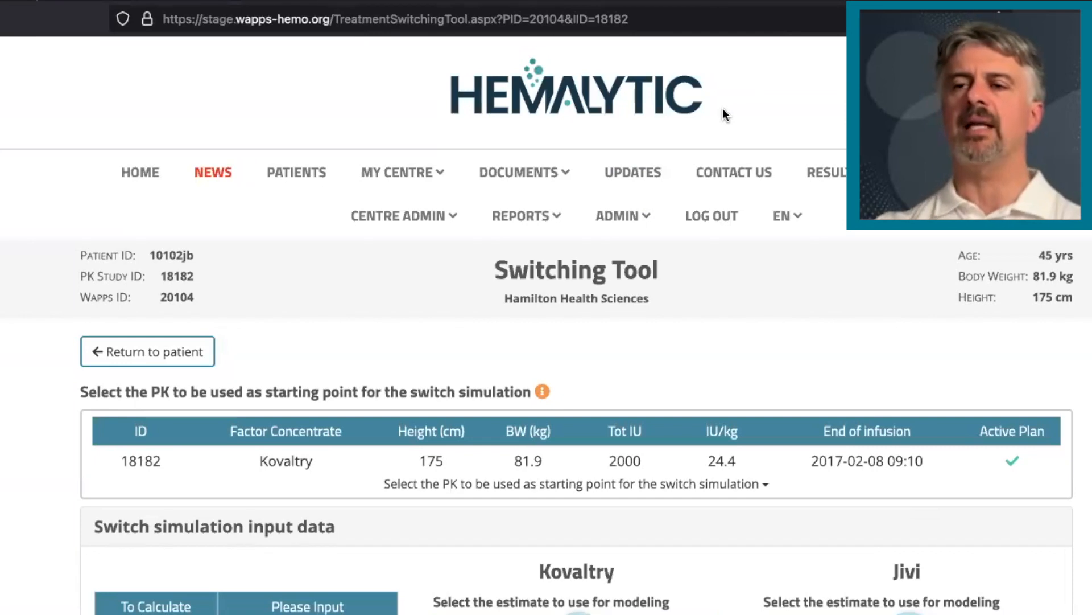
scroll(707, 313, "down", 4)
scroll(707, 316, "down", 2)
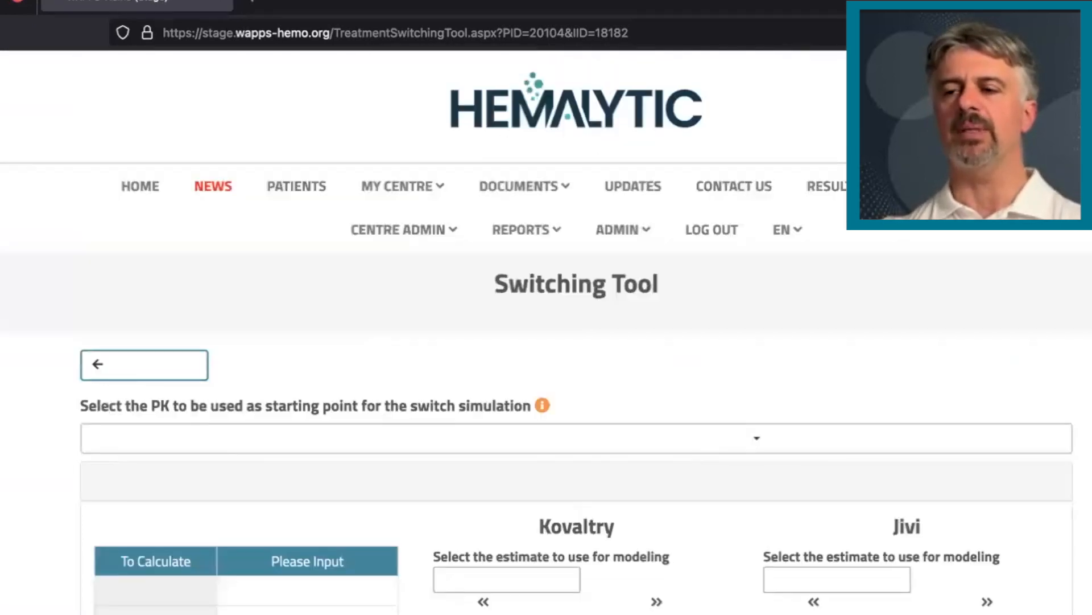
Show the complete Kovaltry / Jivi prediction plot with conservative and optimistic estimates, and return to the simple plot
scroll(577, 364, "down", 13)
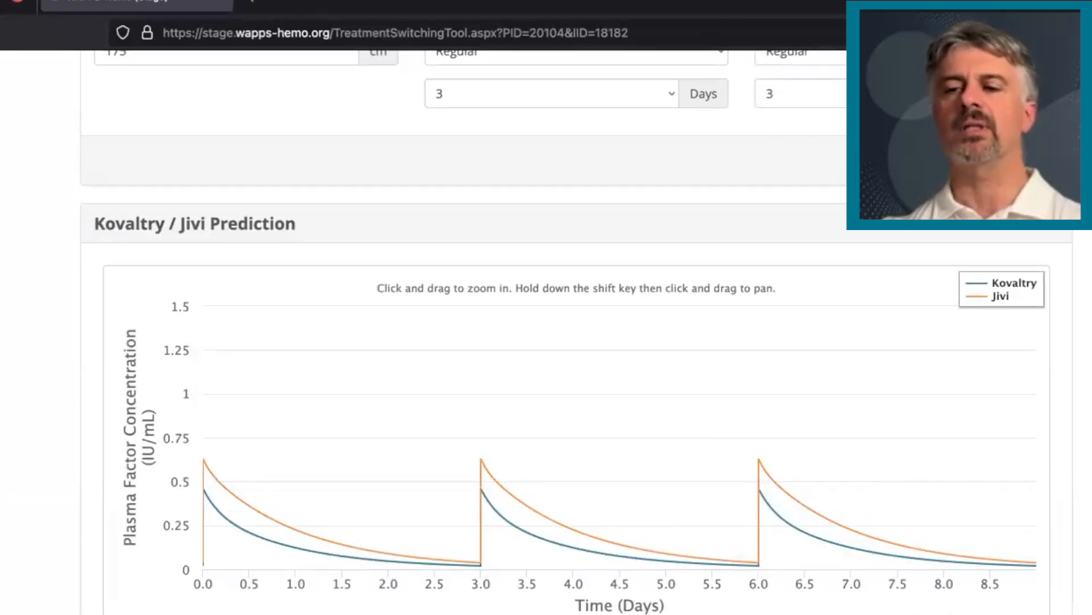
left_click(915, 610)
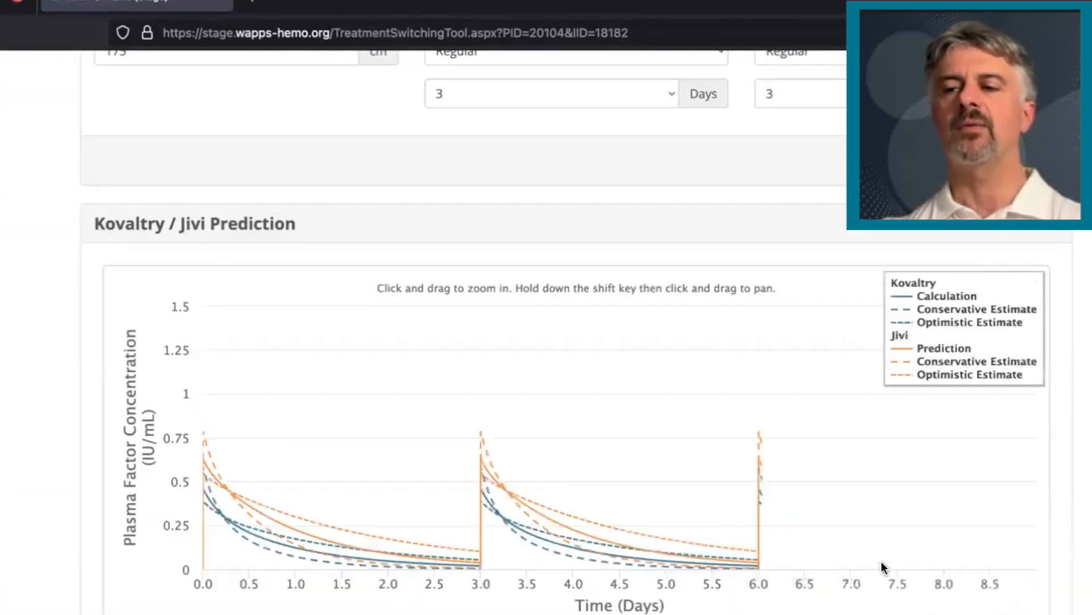
scroll(886, 577, "down", 1)
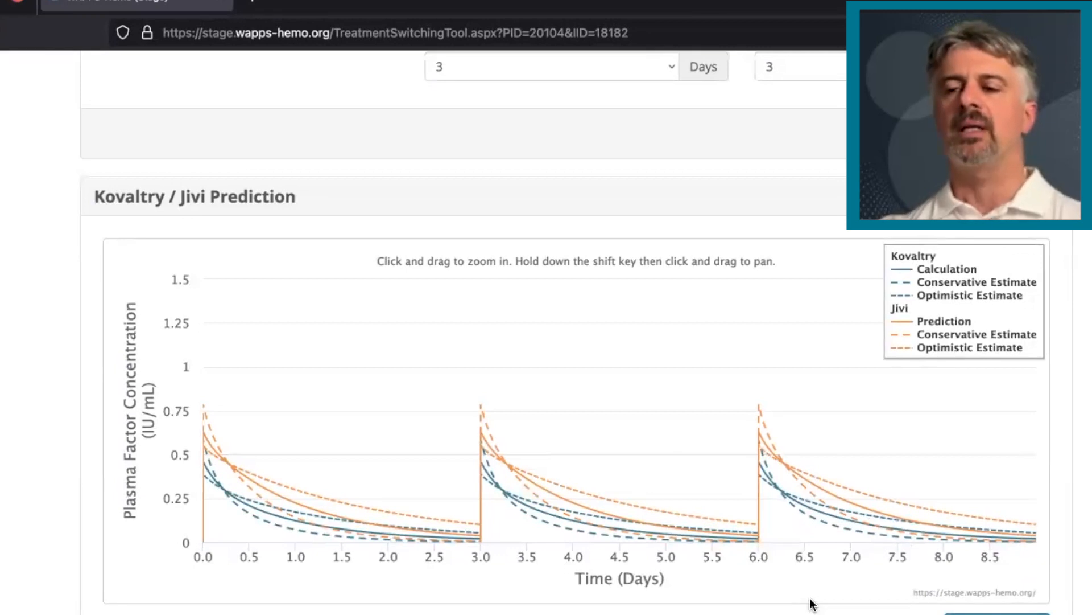
left_click(997, 613)
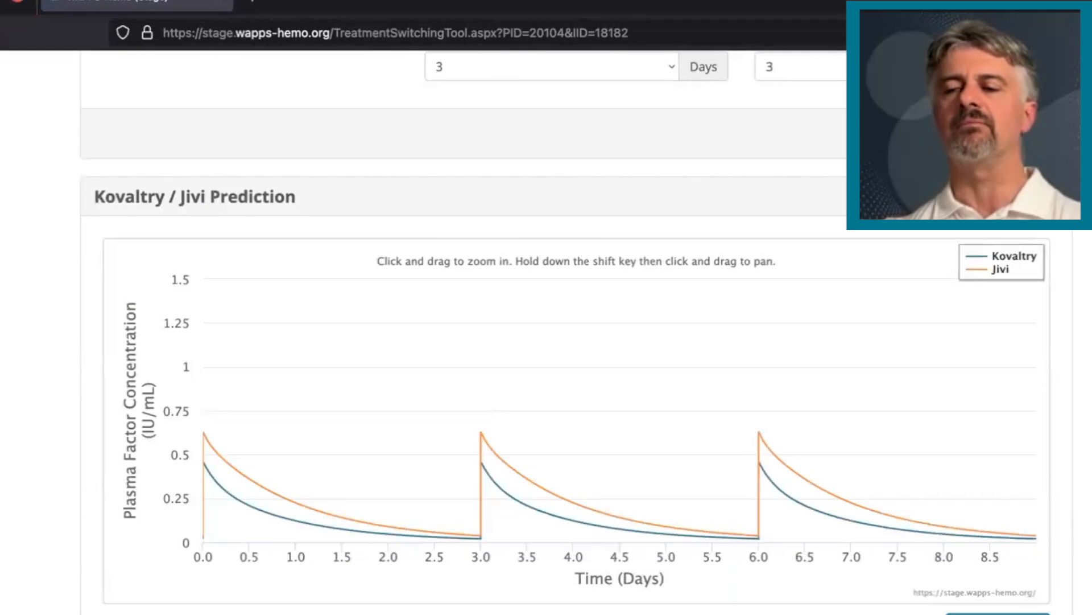
Save the Jivi treatment plan under the name "Jivi 1500 q3d"
scroll(576, 353, "down", 1)
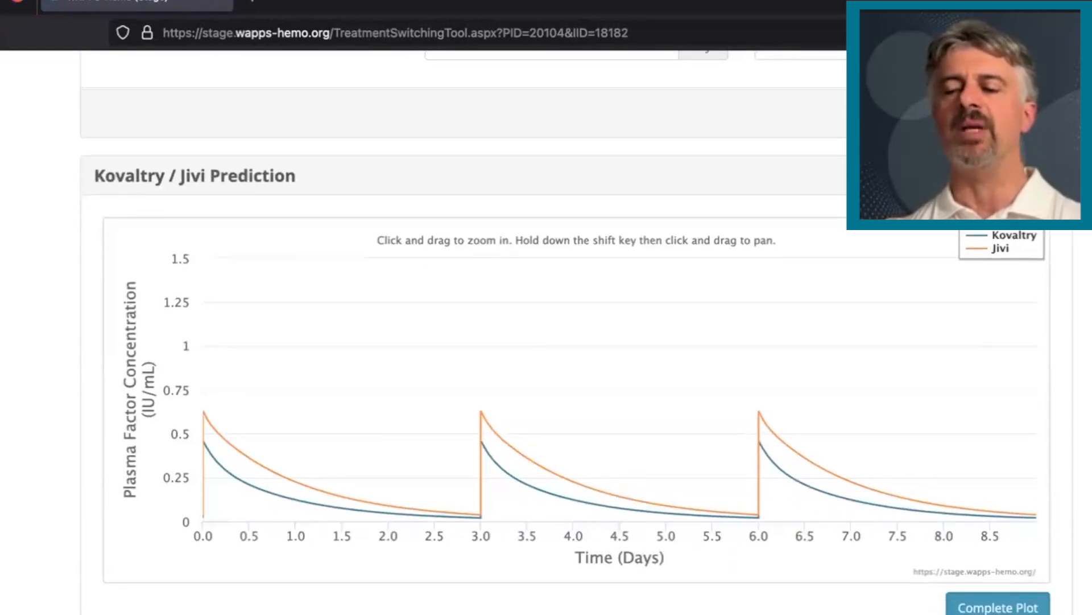
scroll(576, 330, "down", 10)
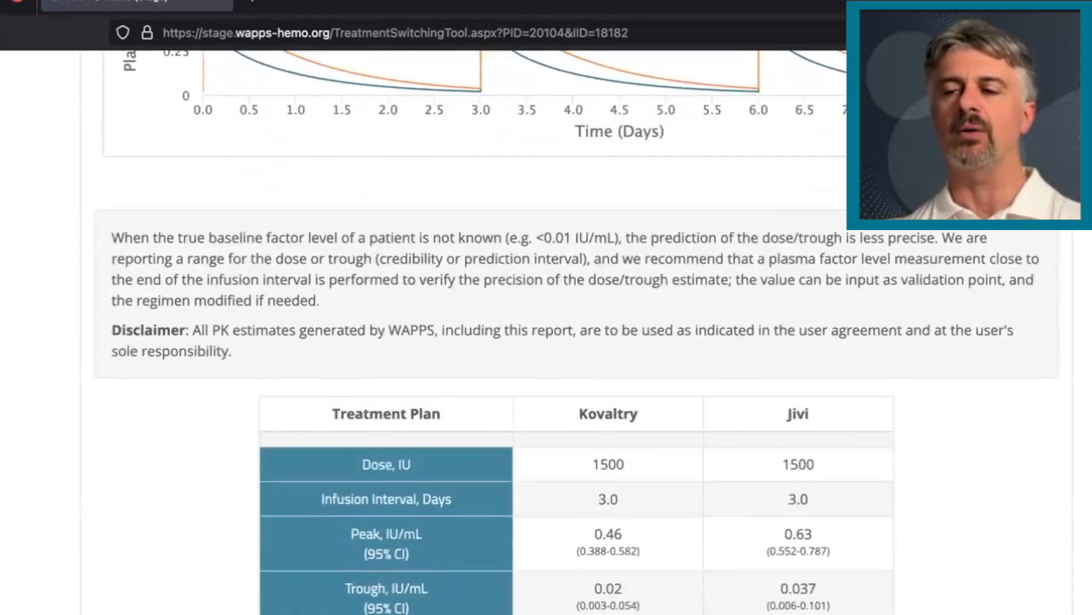
scroll(577, 330, "down", 3)
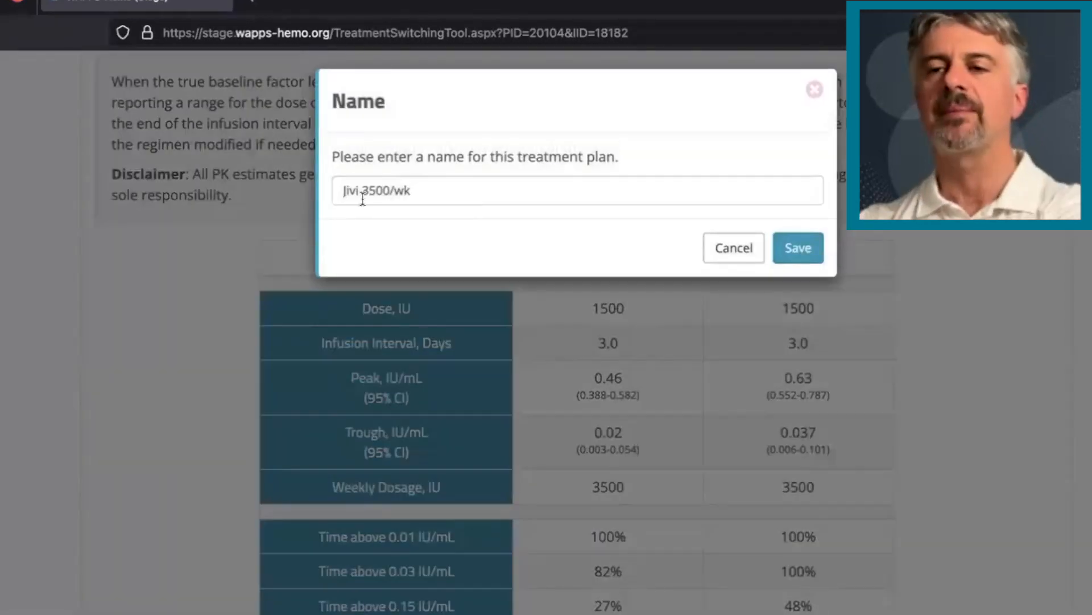
left_click_drag(368, 191, 461, 190)
key("BackSpace")
key("BackSpace")
type("1500")
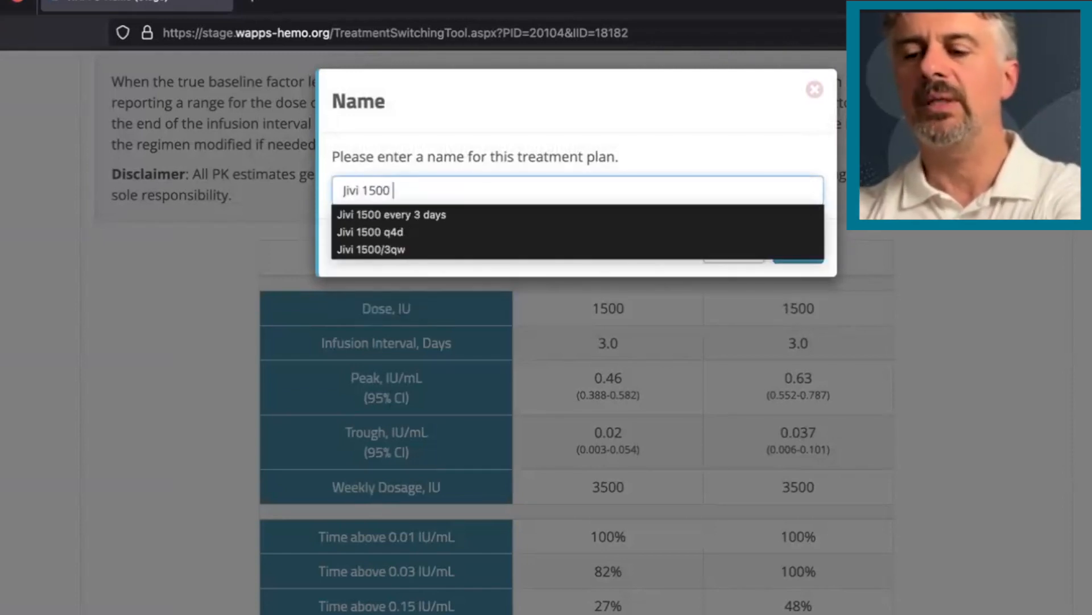
type(" q3d")
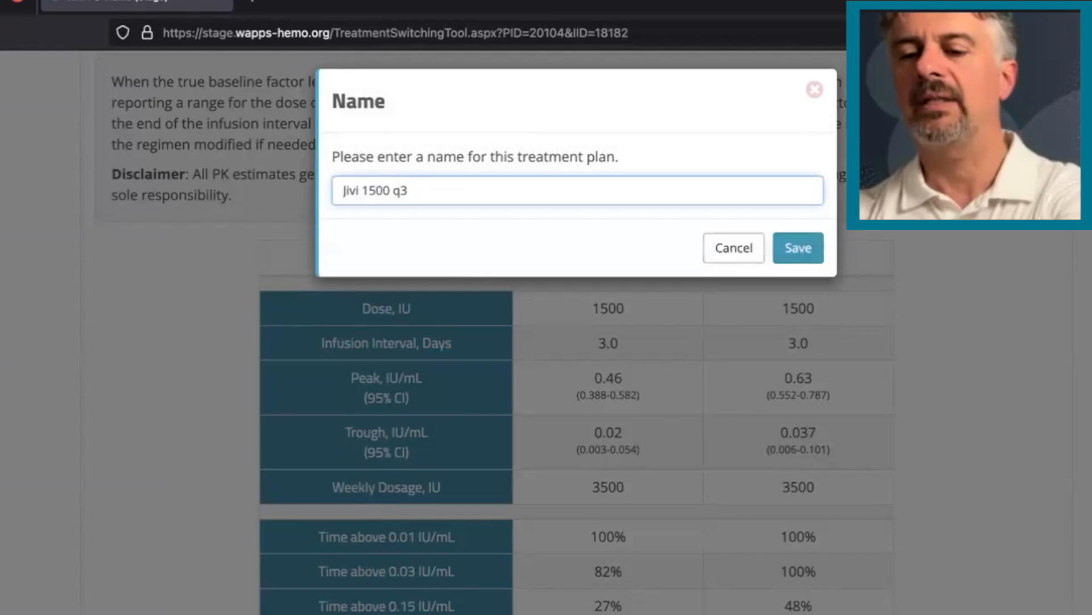
left_click(797, 248)
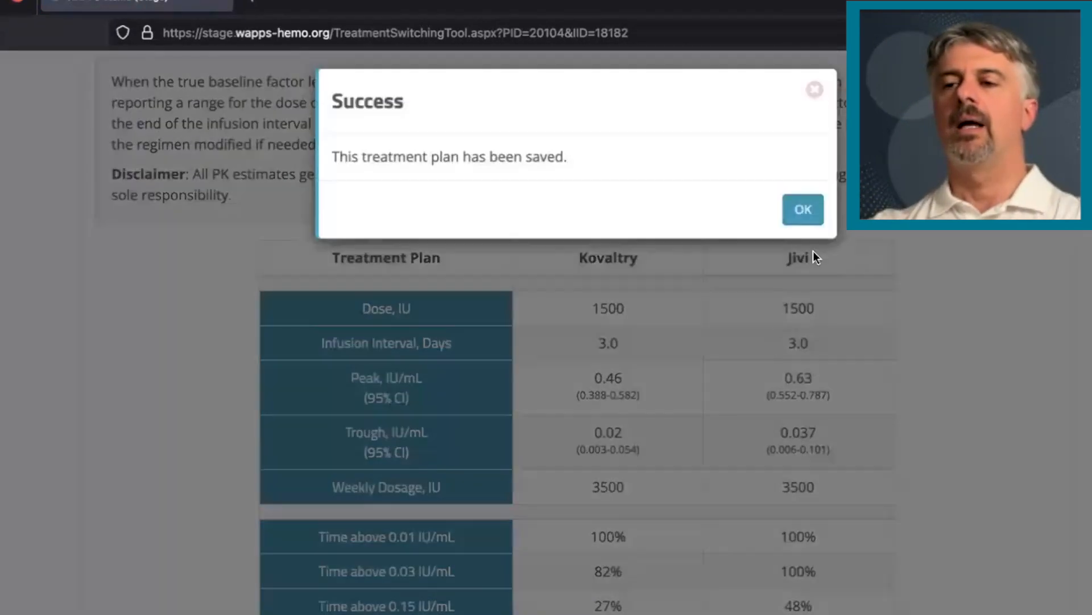
left_click(806, 210)
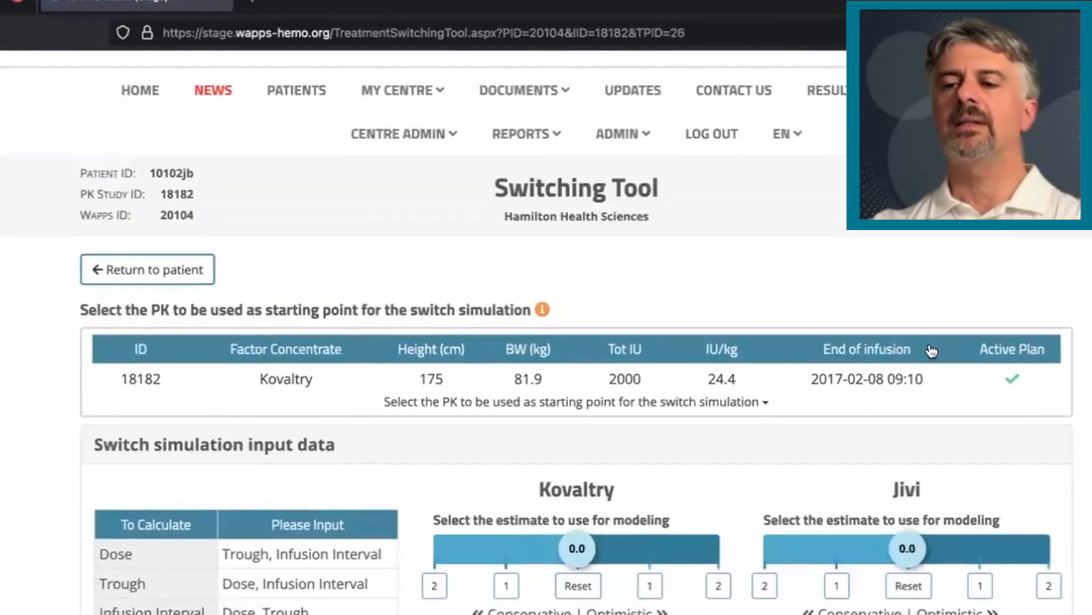
Set the dose to 2000 IU for both Kovaltry and Jivi in the switch simulation input data
scroll(929, 347, "down", 4)
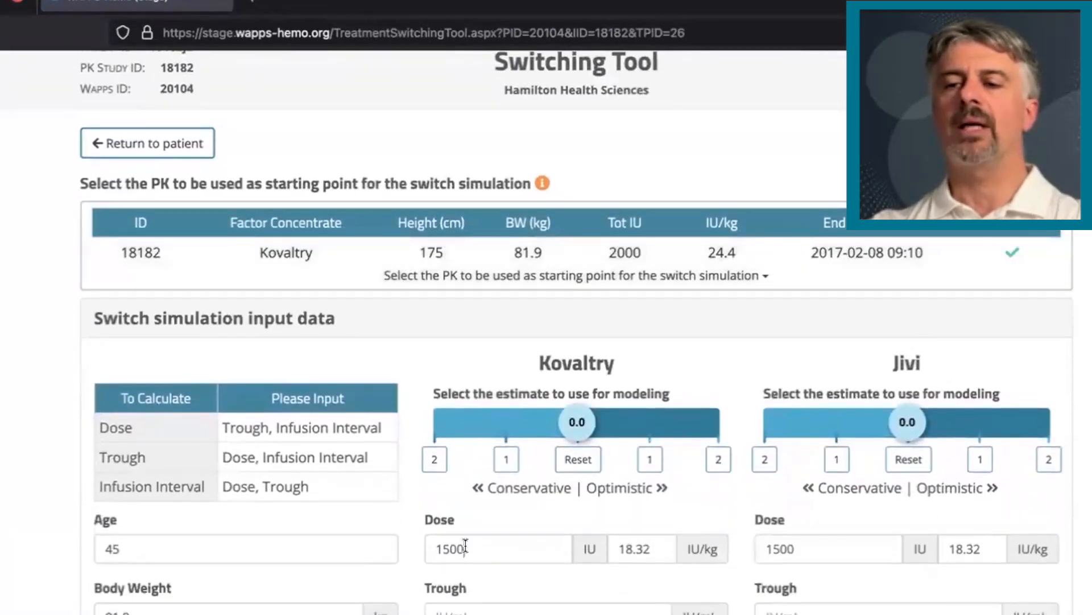
left_click_drag(465, 548, 408, 548)
type("2000")
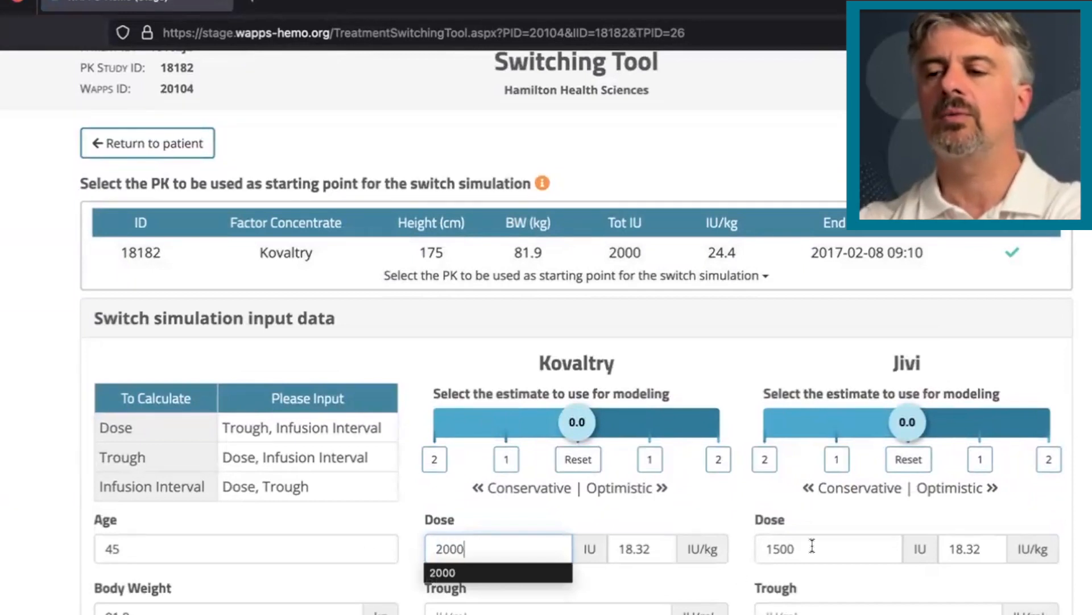
left_click_drag(812, 545, 730, 537)
type("2000")
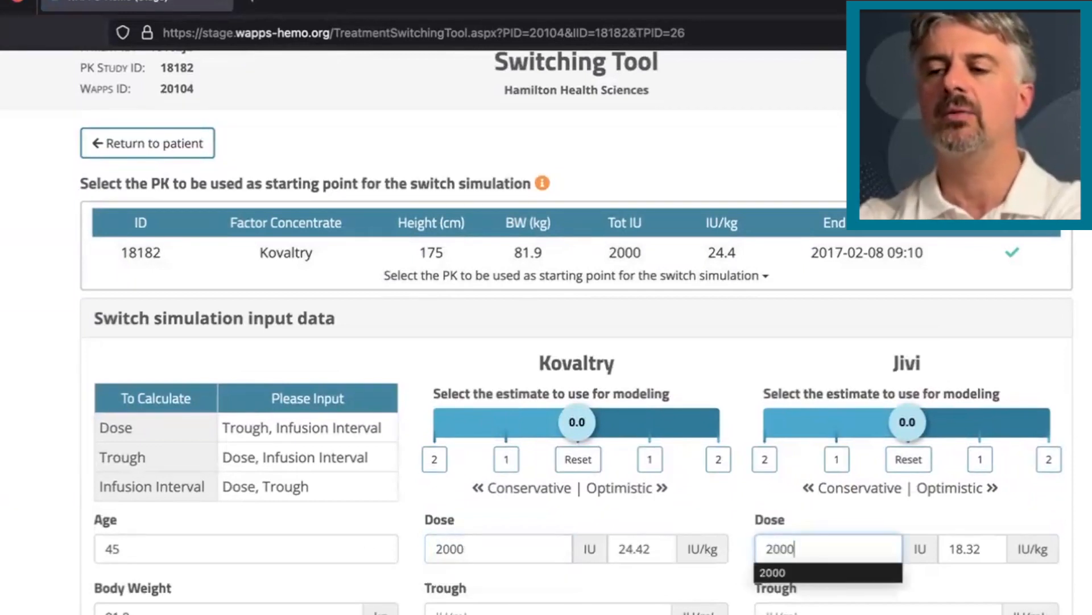
left_click(821, 513)
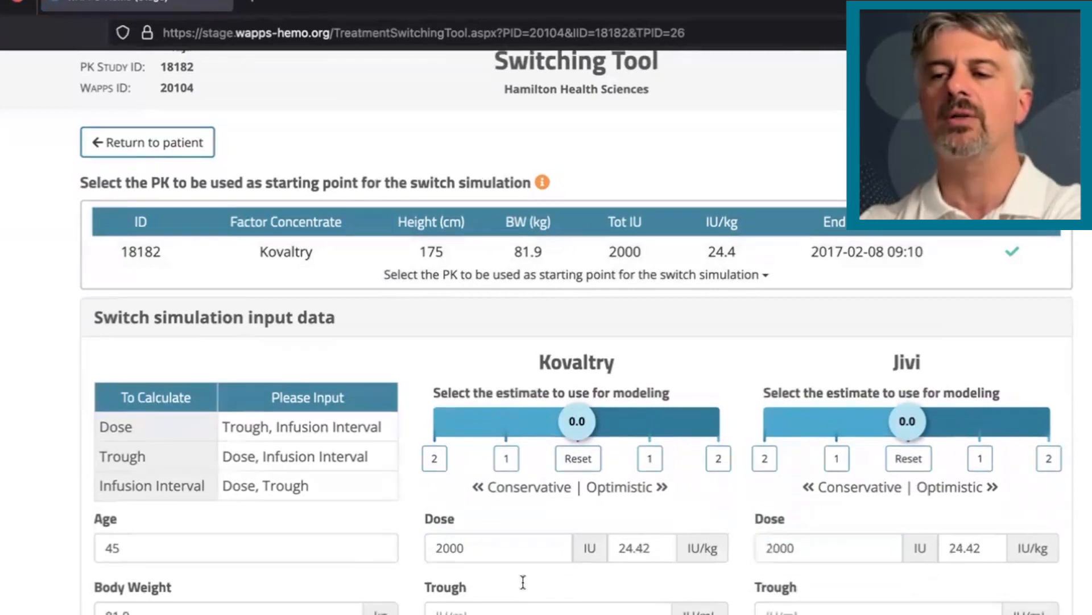
Enter a trough of .02 IU/mL for both Kovaltry and Jivi
scroll(523, 580, "down", 3)
left_click(439, 514)
type(".02")
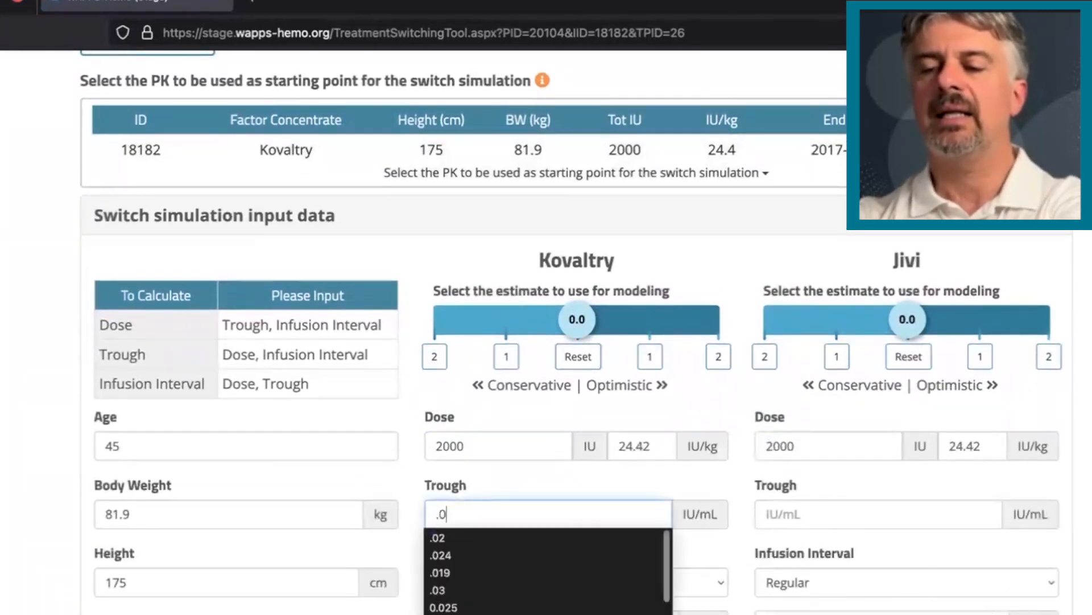
left_click(812, 519)
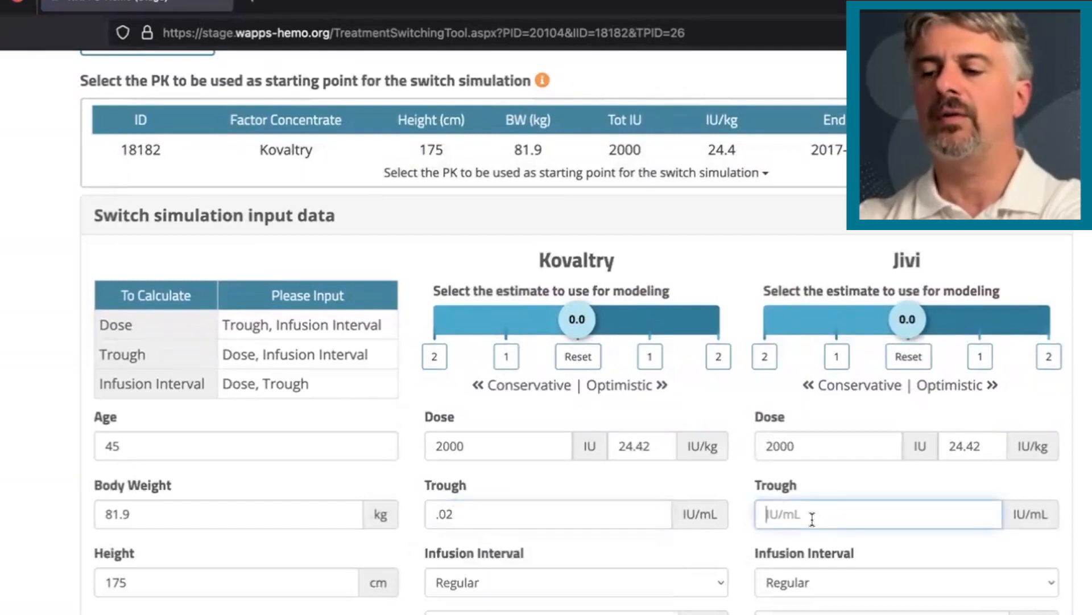
type(".02")
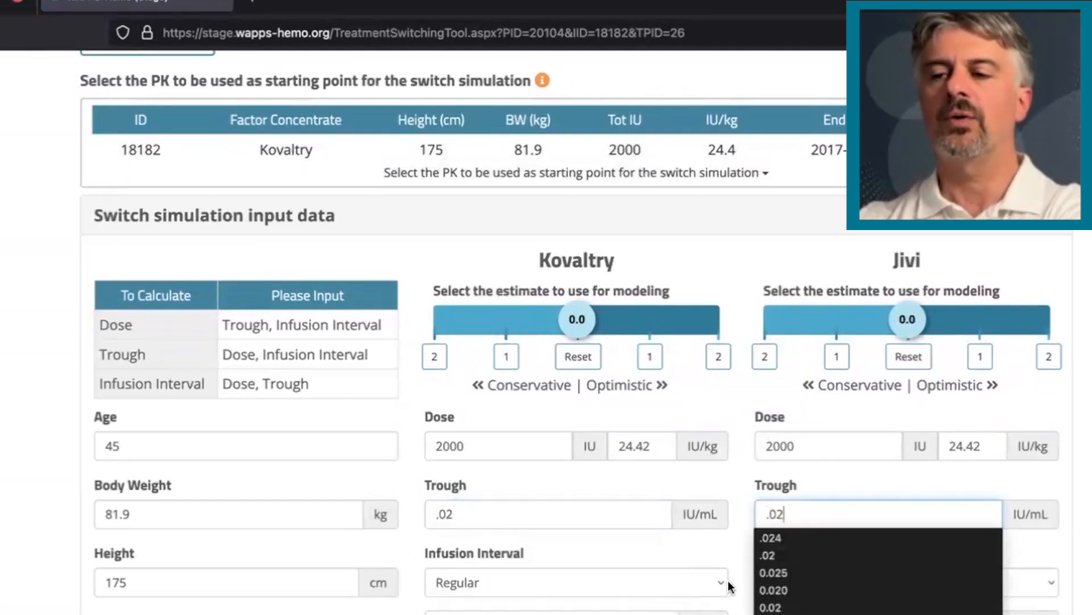
Set the infusion interval to TBD for both Kovaltry and Jivi
left_click(722, 584)
left_click(690, 557)
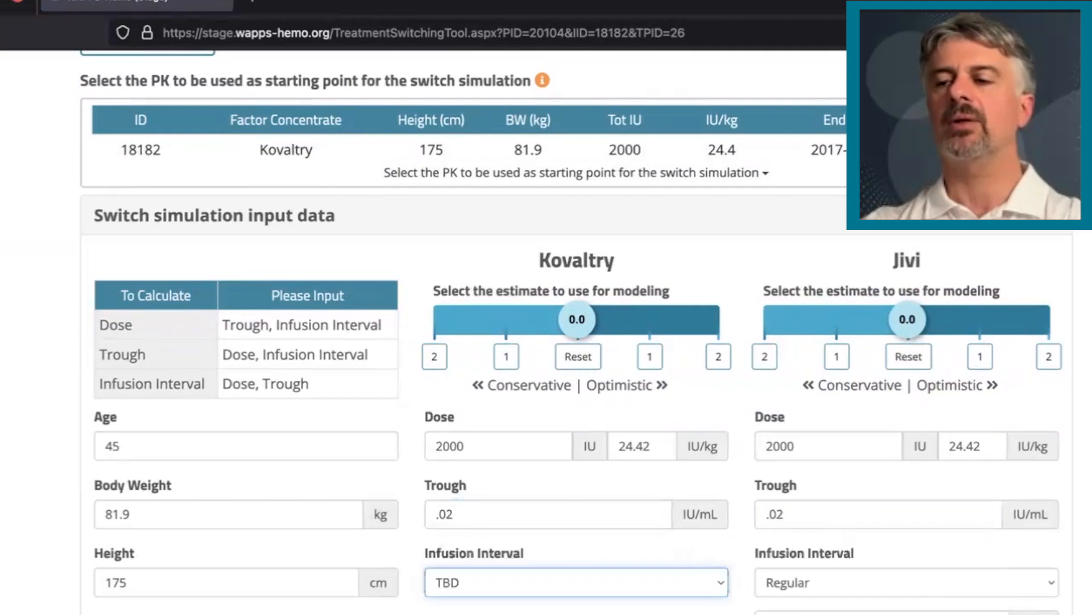
left_click(1053, 578)
left_click(1038, 559)
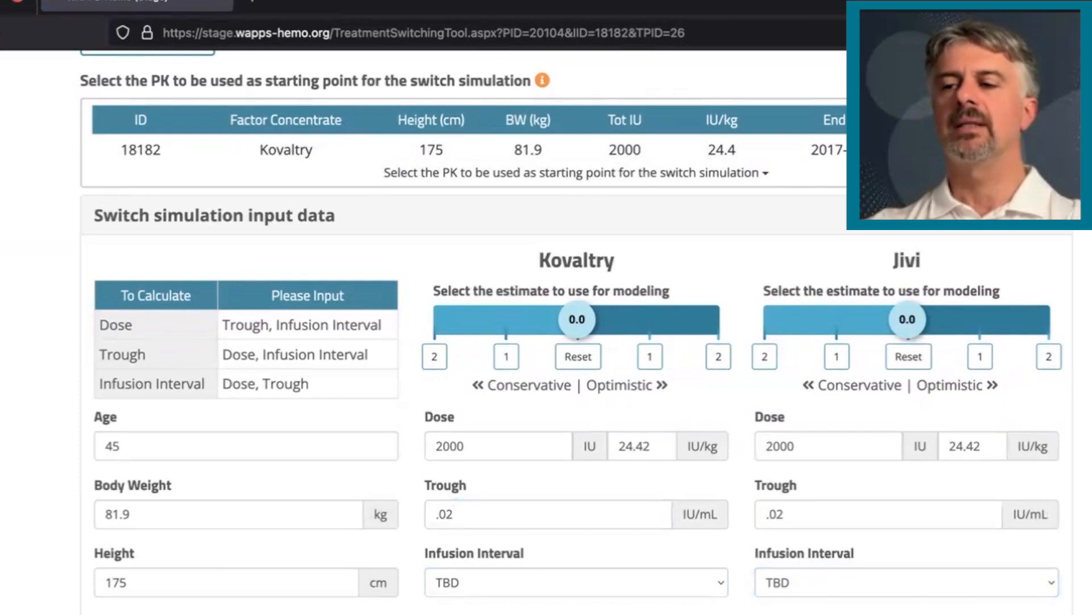
Review the new Kovaltry / Jivi prediction and save the Jivi treatment plan as "Jivi 4000 q4d"
scroll(576, 332, "down", 8)
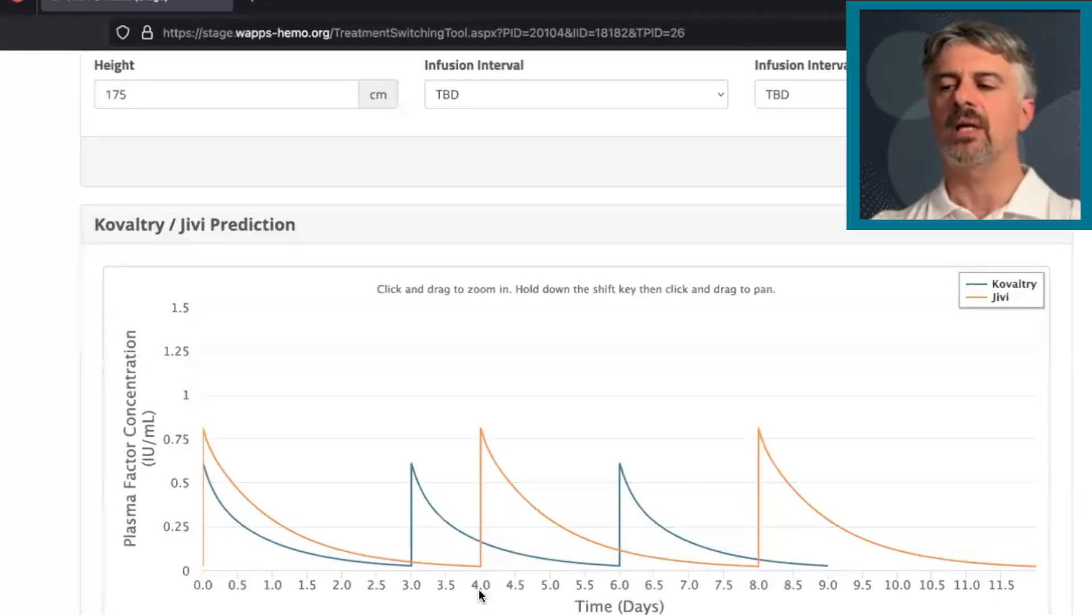
scroll(481, 594, "down", 10)
scroll(481, 594, "down", 1)
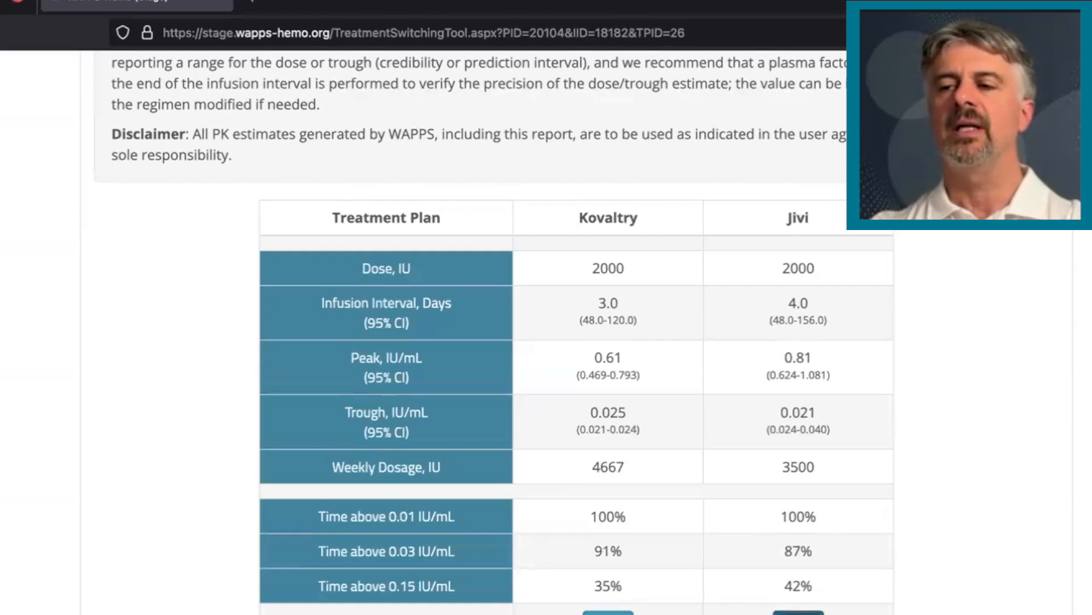
left_click(799, 612)
left_click_drag(365, 187, 444, 188)
type("4000")
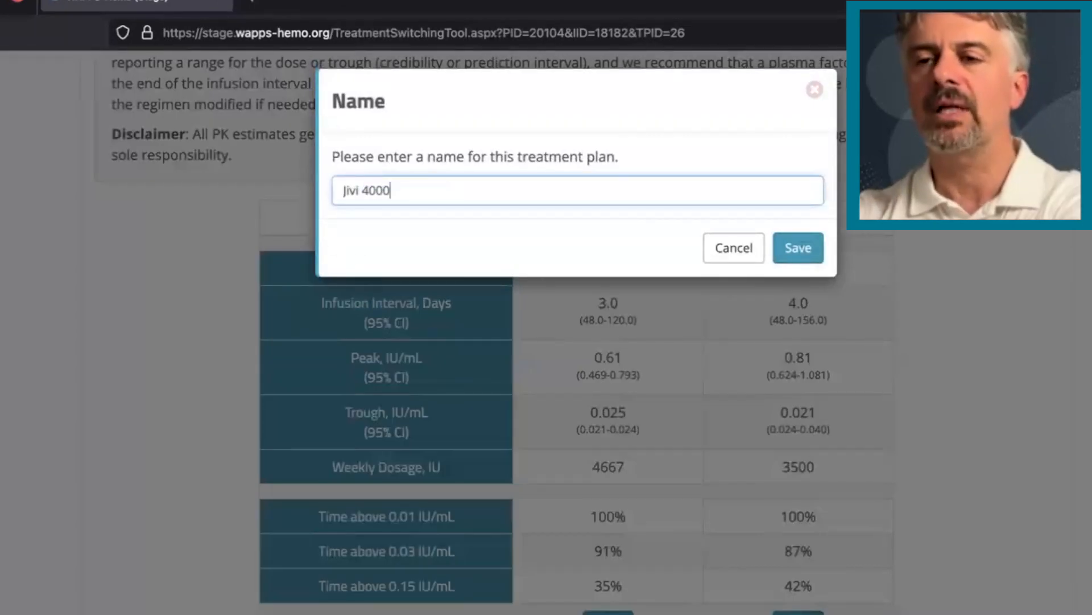
type(" q4d")
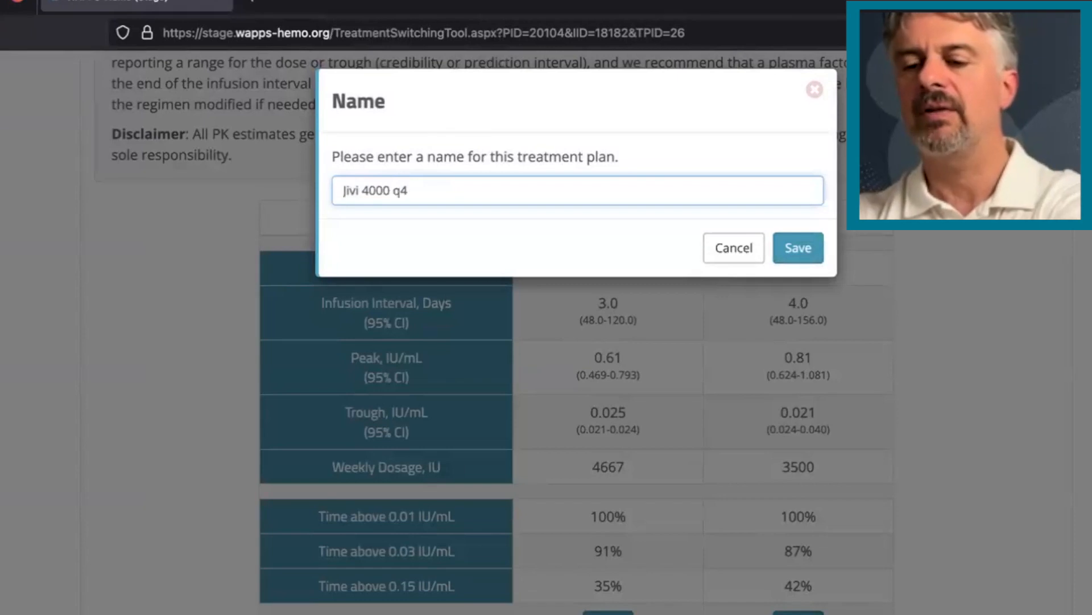
left_click(800, 246)
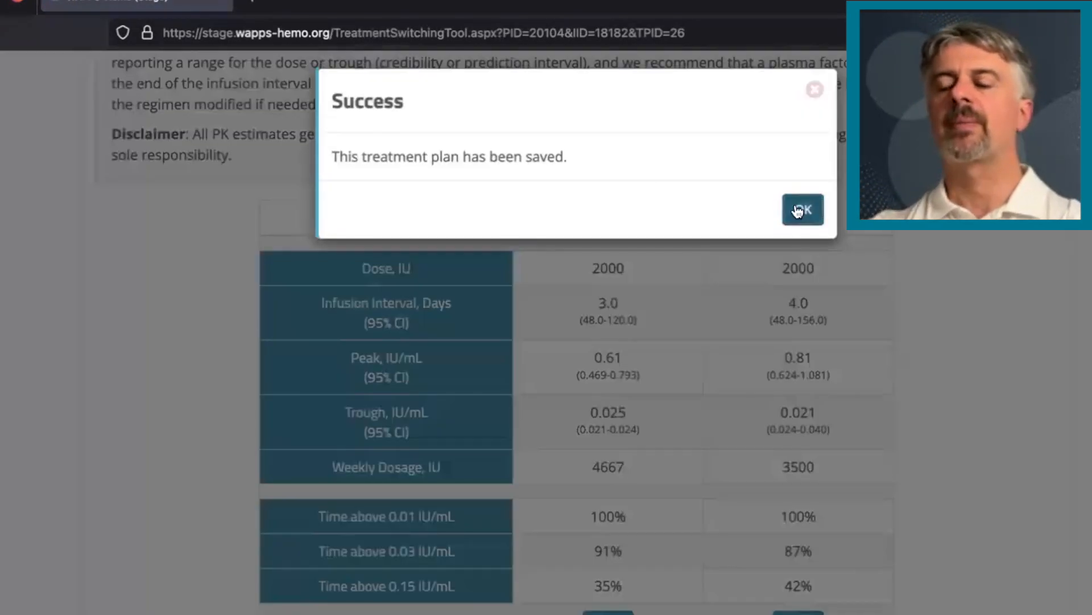
Set the estimate used for modeling to 1.0 on the optimistic side for both Kovaltry and Jivi
left_click(799, 211)
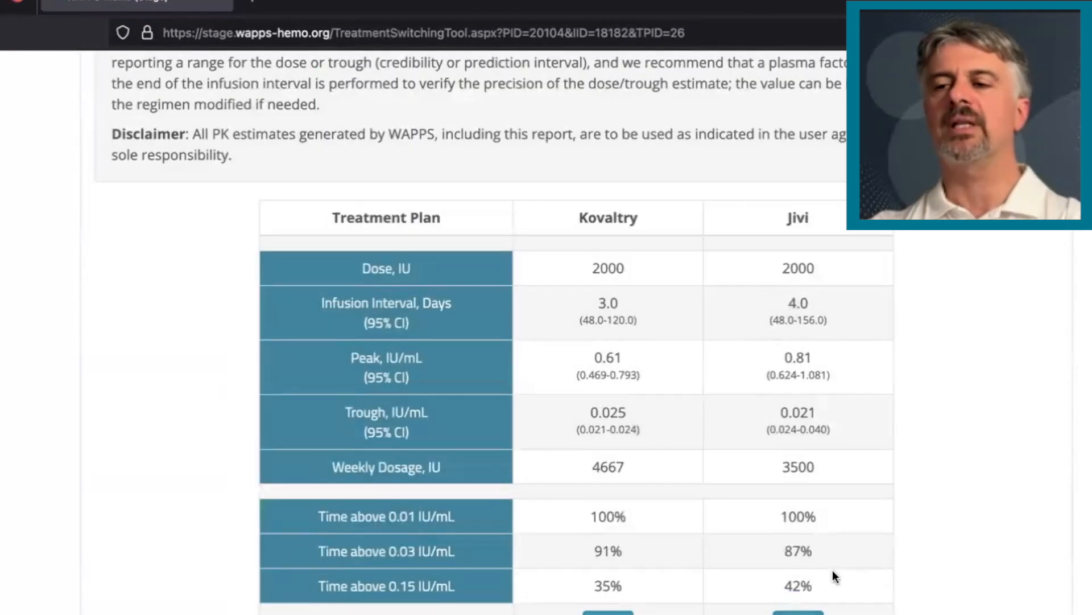
scroll(832, 569, "down", 12)
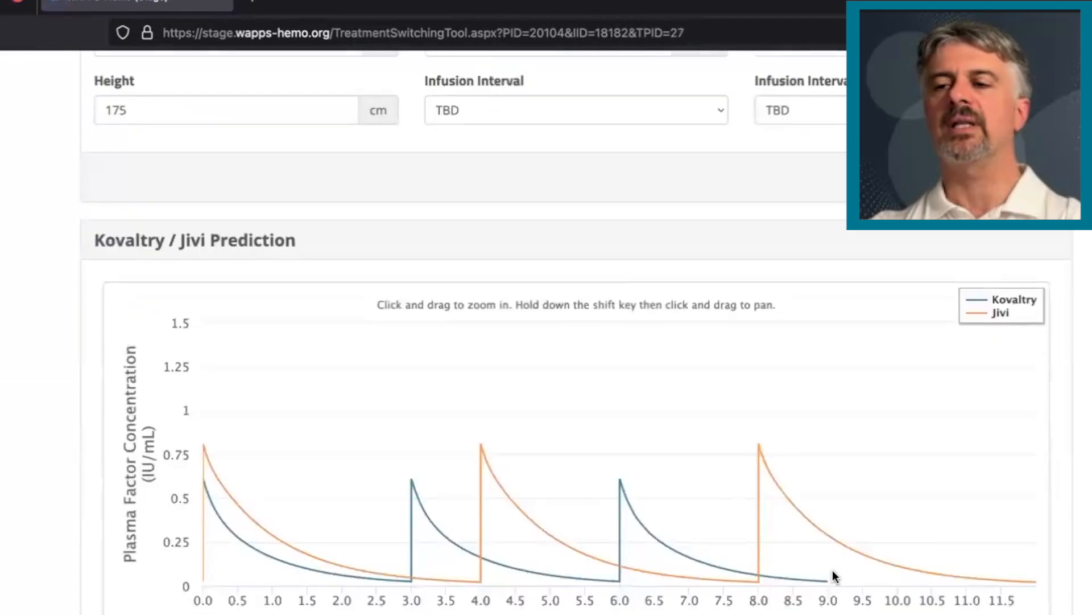
scroll(832, 569, "up", 12)
scroll(832, 569, "down", 1)
scroll(832, 569, "down", 1)
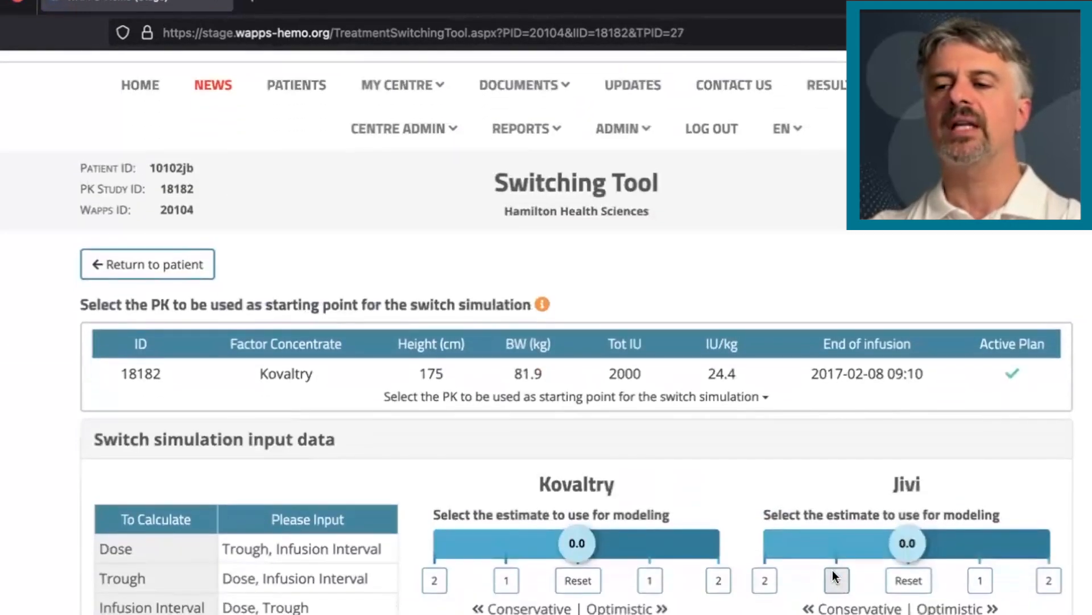
scroll(645, 410, "down", 3)
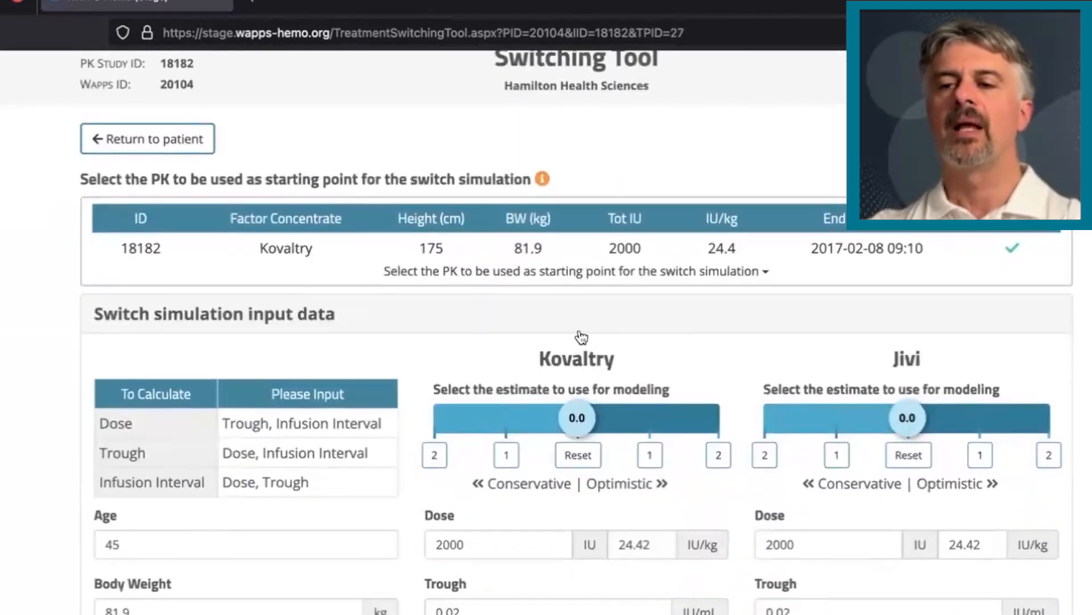
scroll(580, 336, "down", 2)
left_click(649, 340)
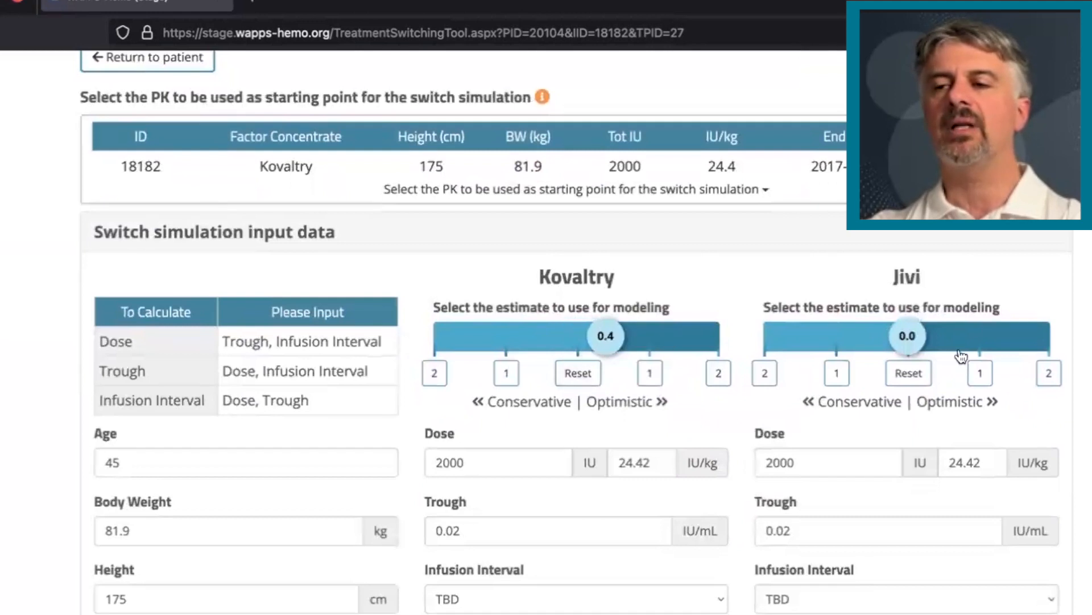
left_click(962, 350)
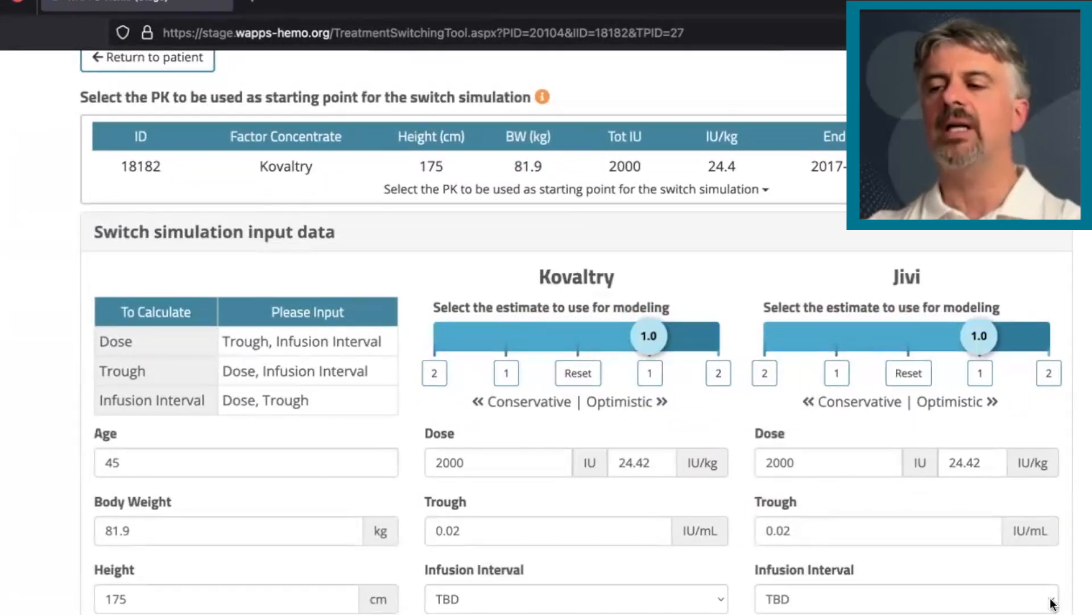
Set the Jivi infusion interval to Regular with 5 days
left_click(1002, 603)
left_click(1002, 609)
scroll(944, 292, "down", 2)
scroll(944, 298, "down", 2)
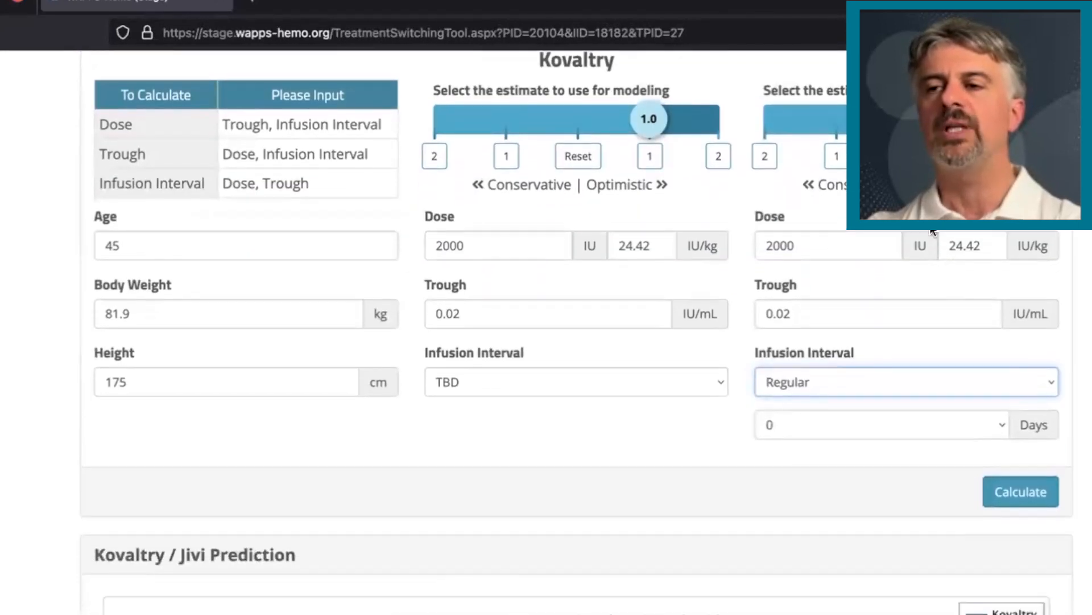
left_click(930, 424)
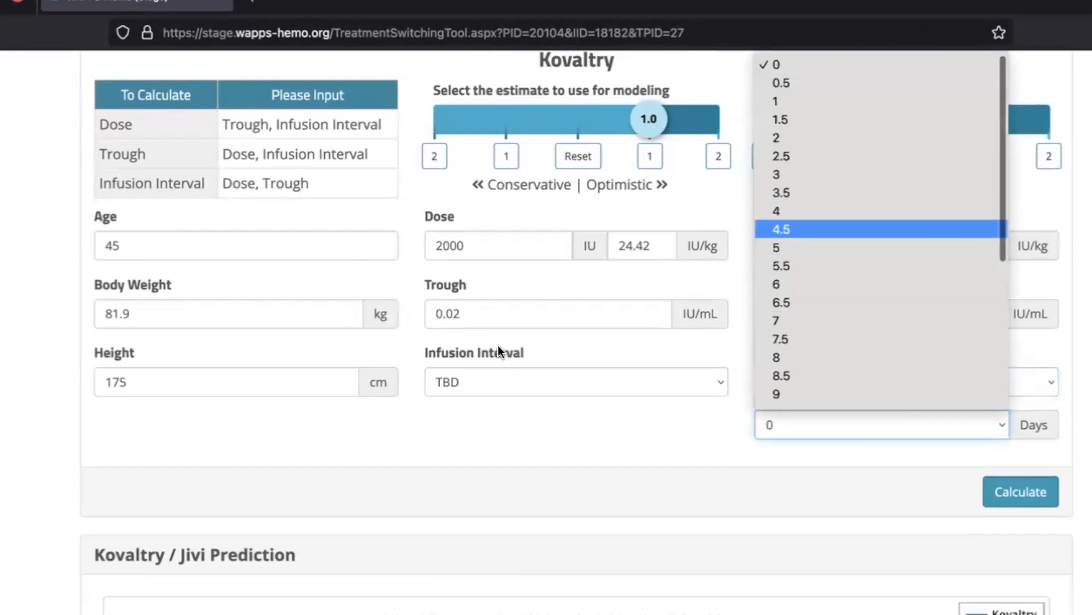
left_click(881, 247)
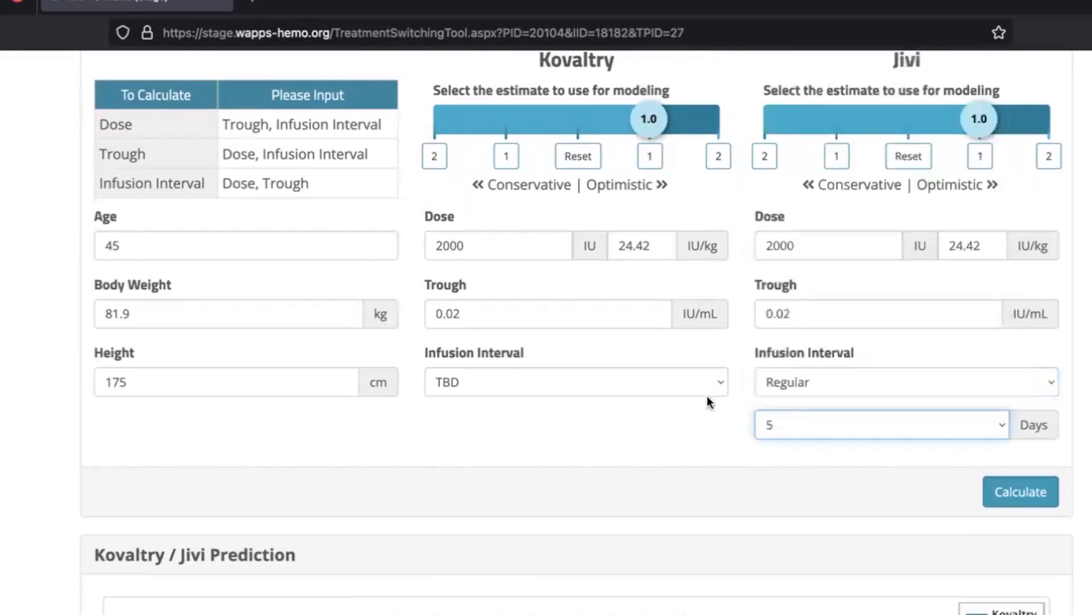
Set the Kovaltry infusion interval to Regular with 5 days
left_click(711, 391)
left_click(674, 422)
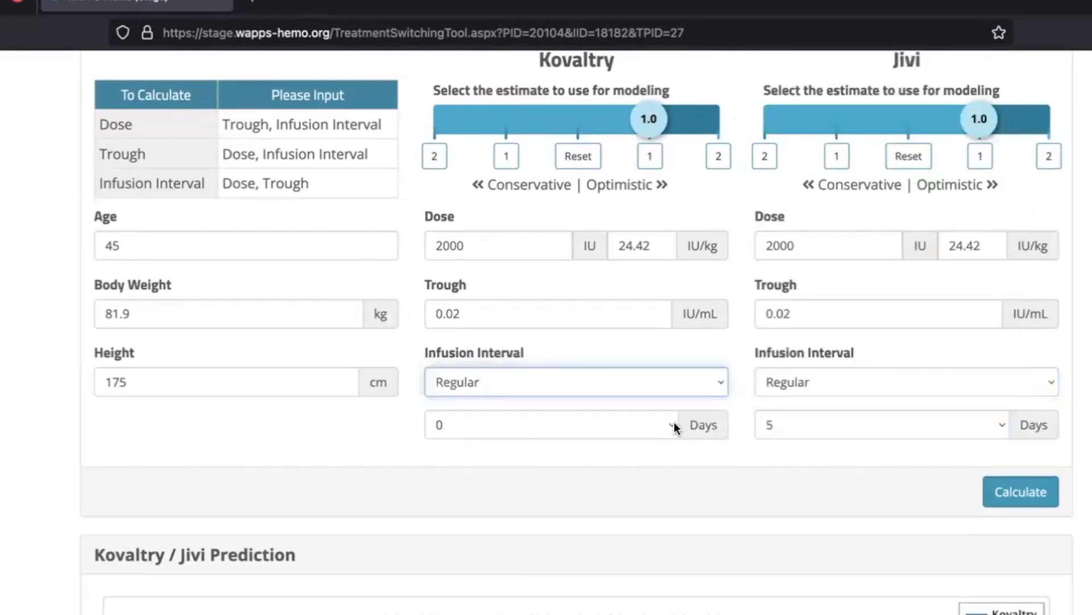
left_click(674, 424)
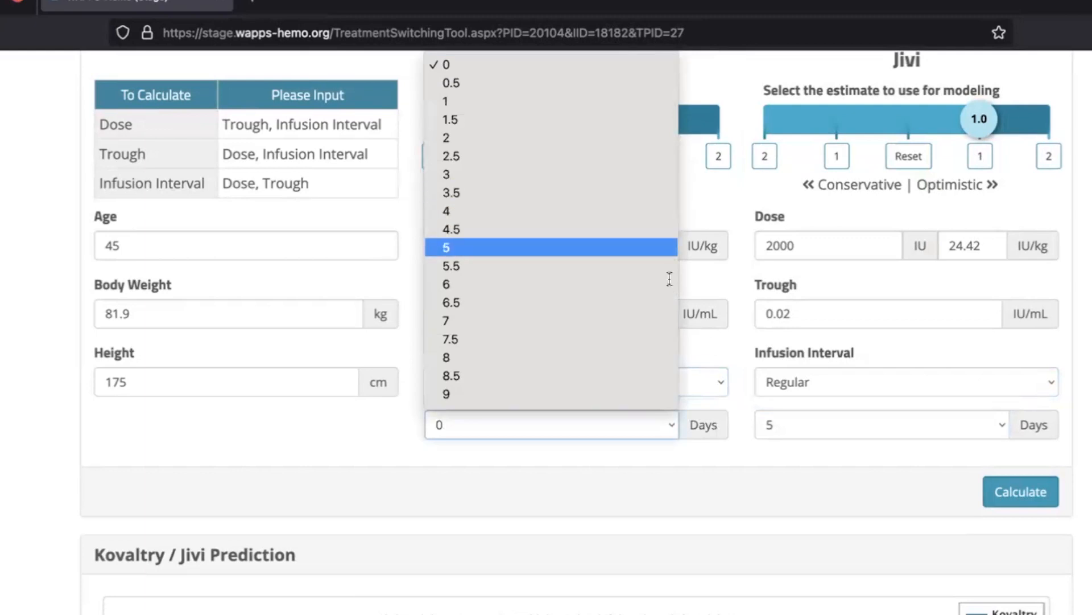
left_click(641, 247)
Clear the dose for both Kovaltry and Jivi and calculate the prediction
left_click(660, 354)
left_click_drag(467, 330, 417, 333)
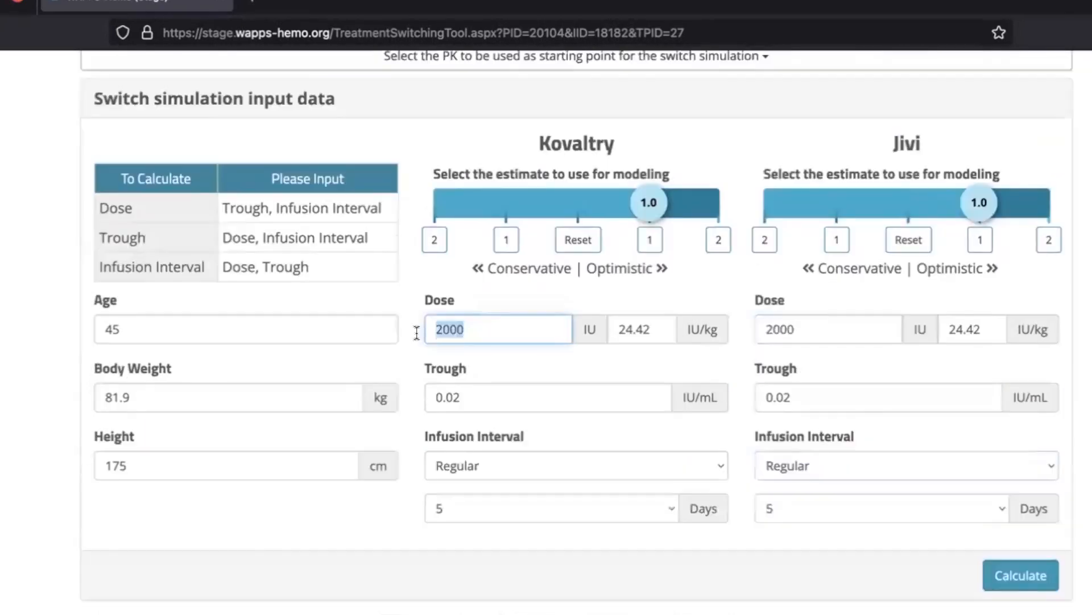
key("BackSpace")
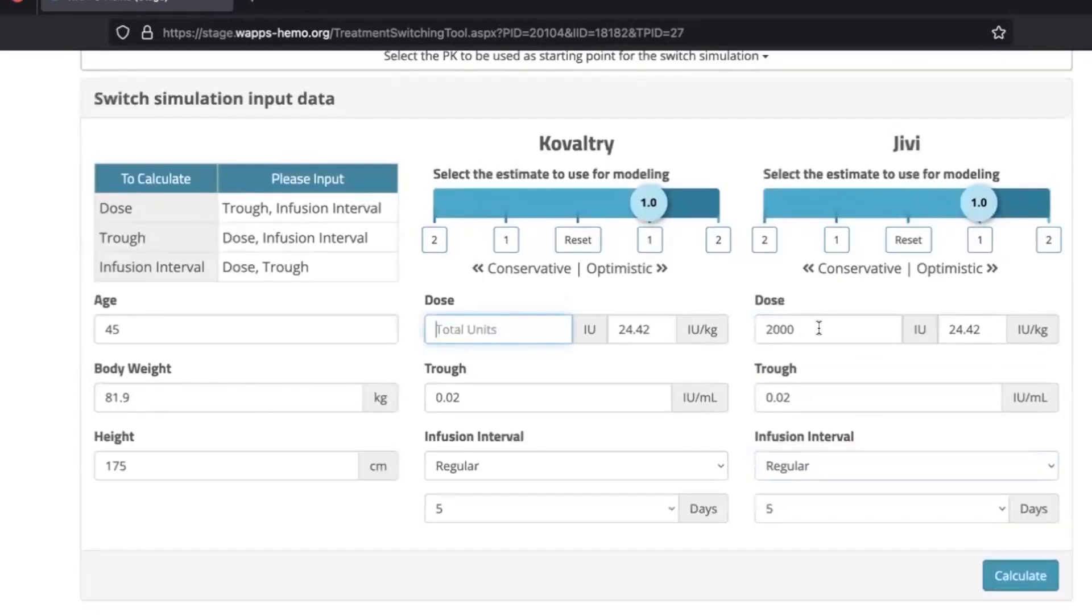
left_click_drag(819, 326, 743, 319)
key("BackSpace")
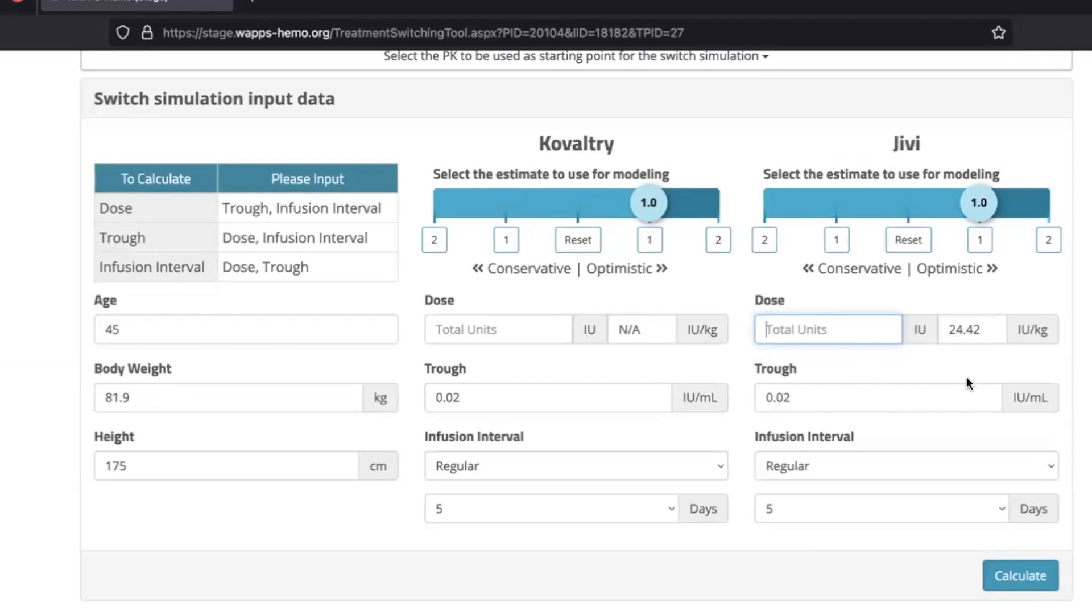
left_click(1034, 586)
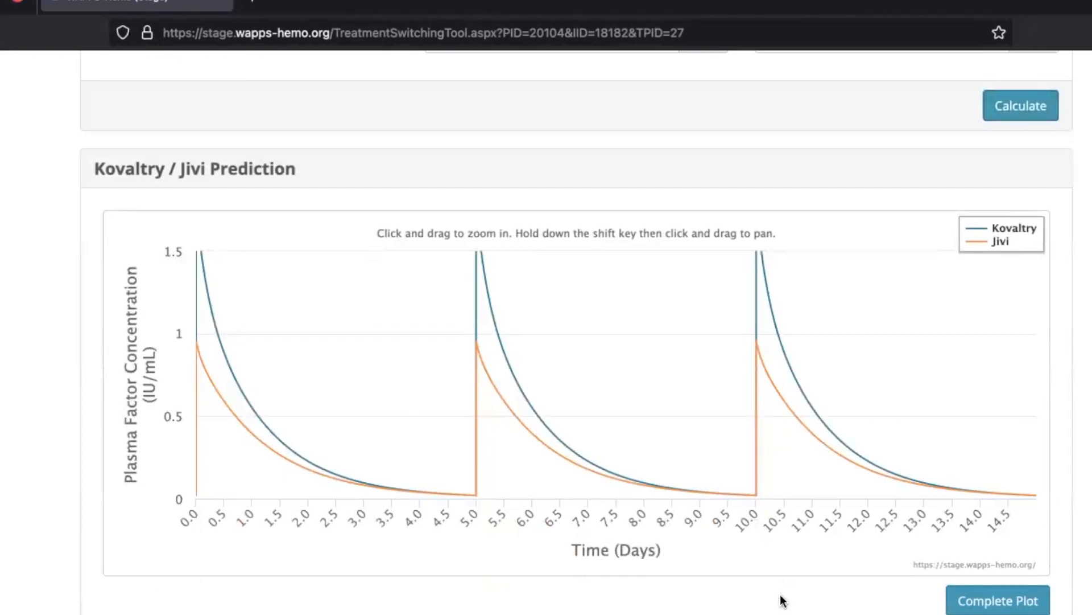
Review the predicted treatment plan table and save the Jivi plan as "Jivi 2500 q4d"
scroll(780, 598, "down", 8)
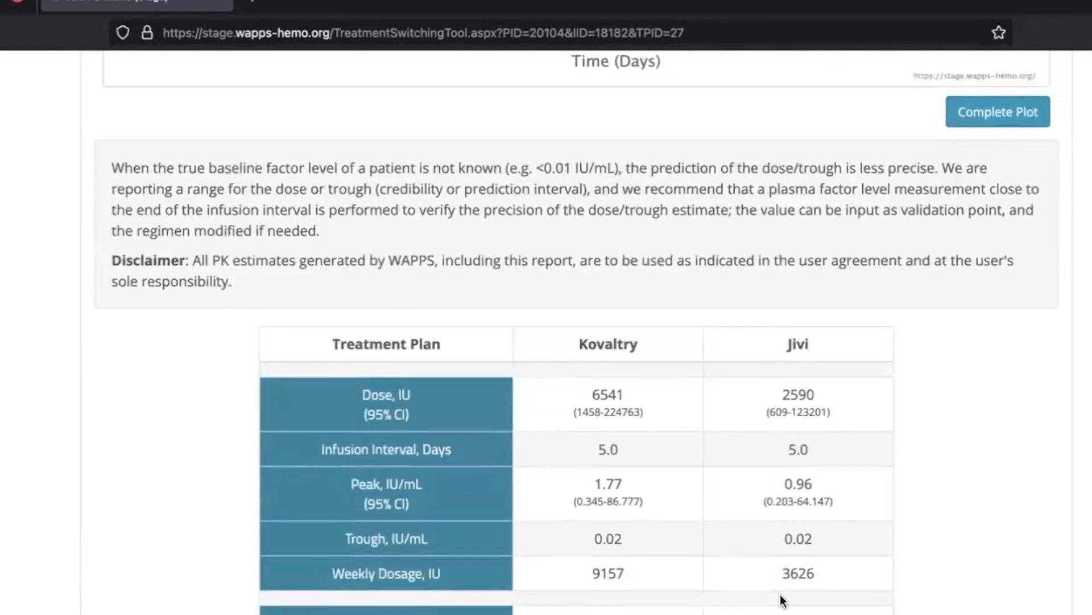
scroll(781, 598, "down", 1)
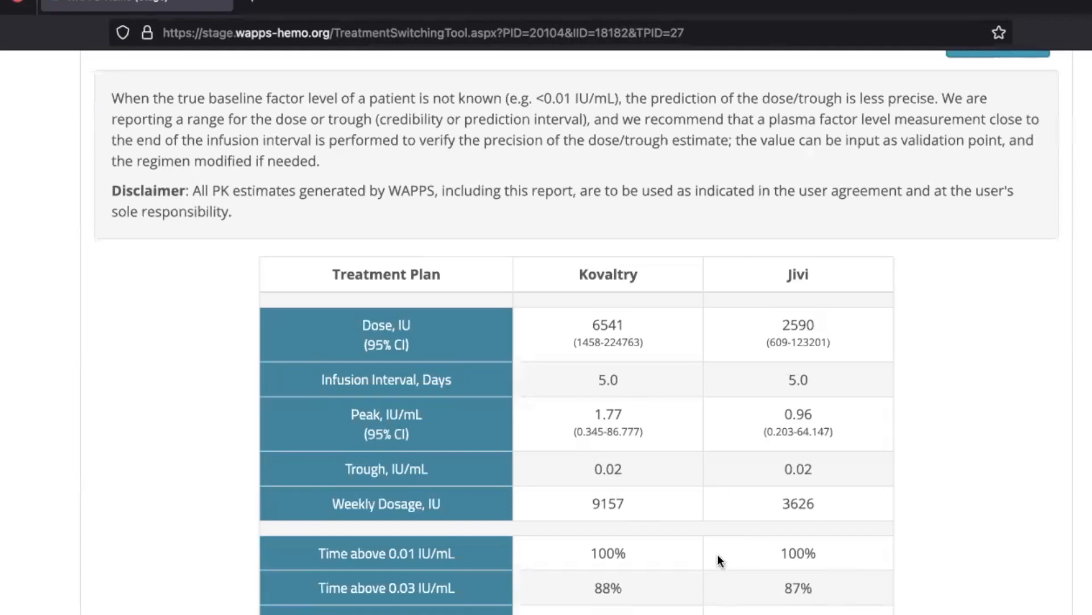
left_click(799, 614)
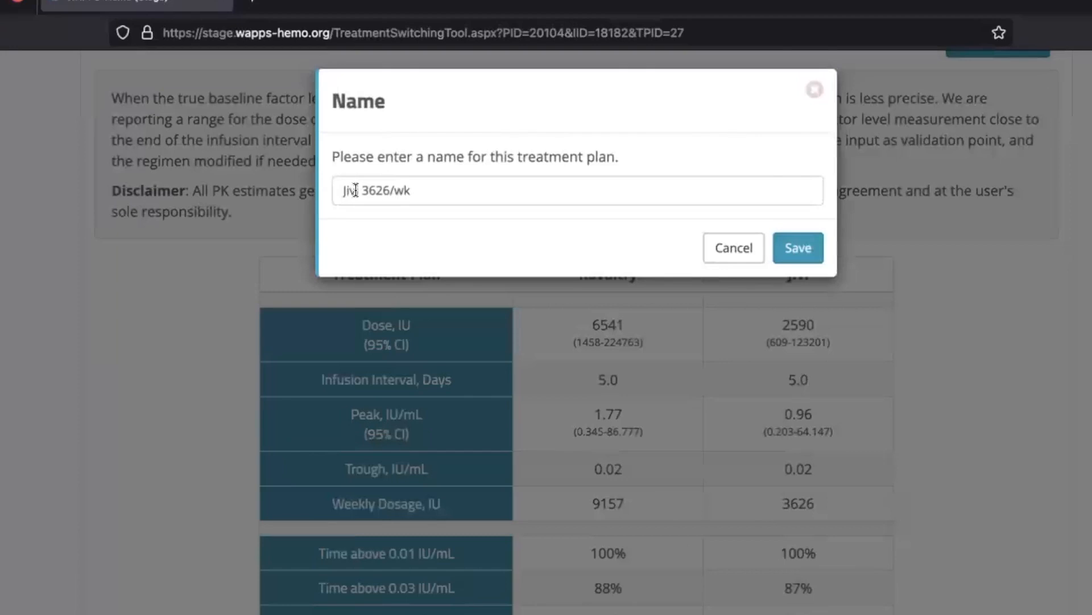
left_click_drag(363, 192, 460, 197)
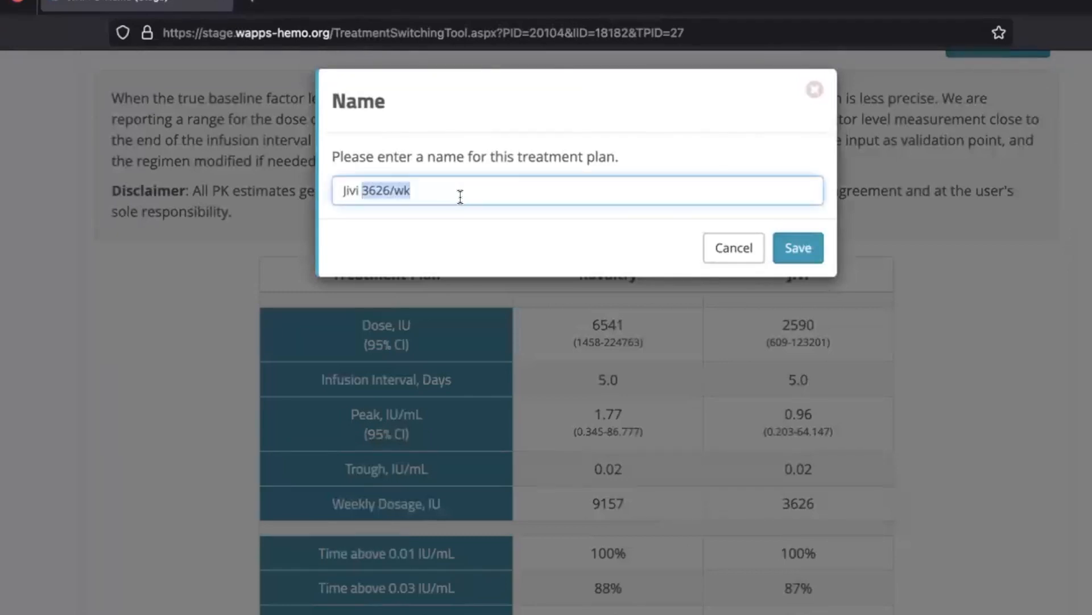
type("2500")
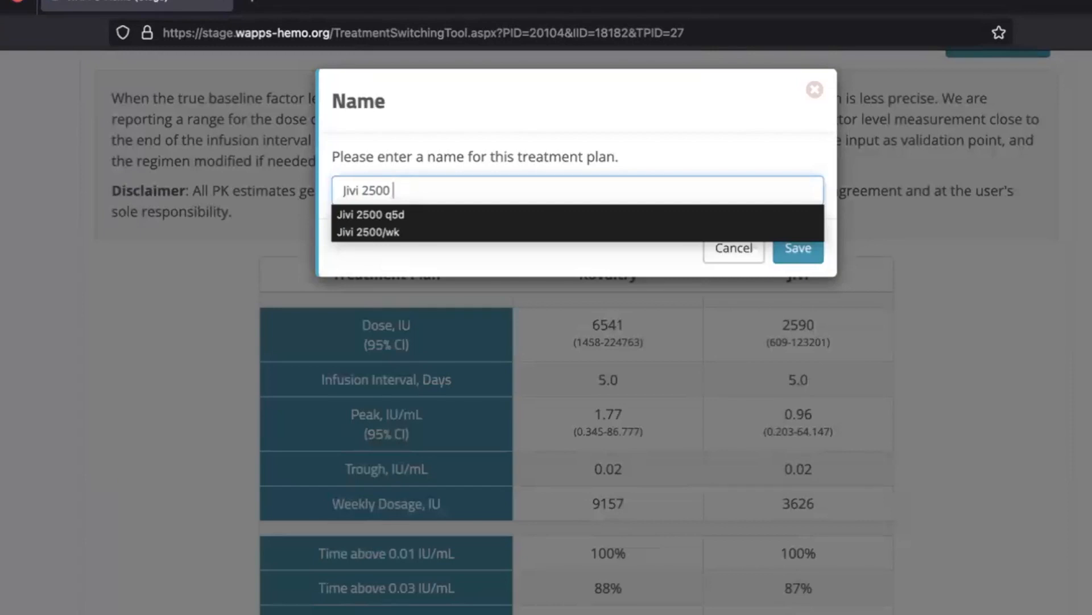
type(" q4d")
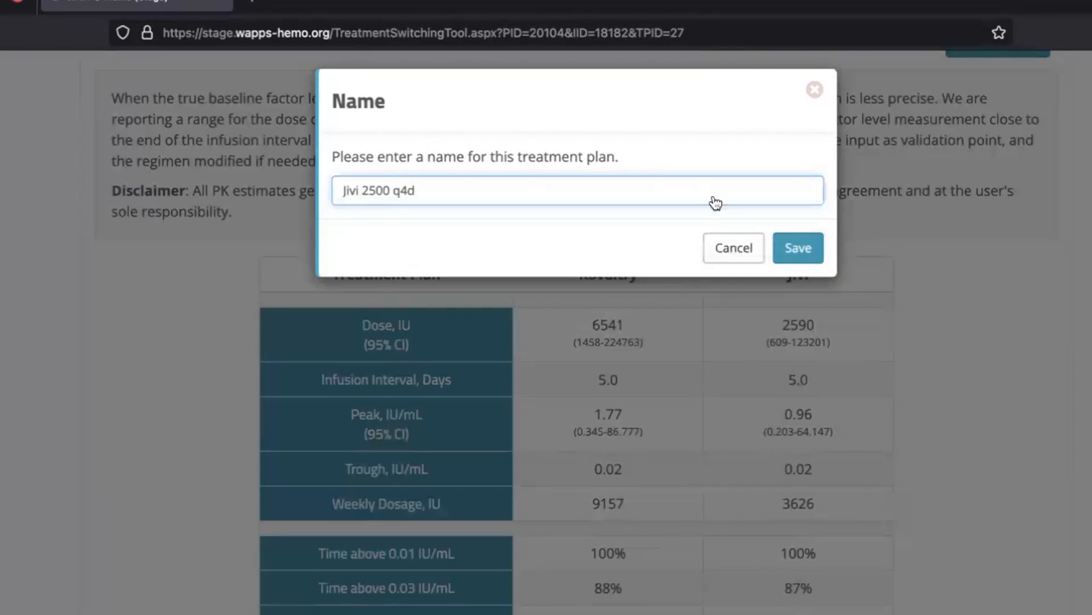
left_click(797, 248)
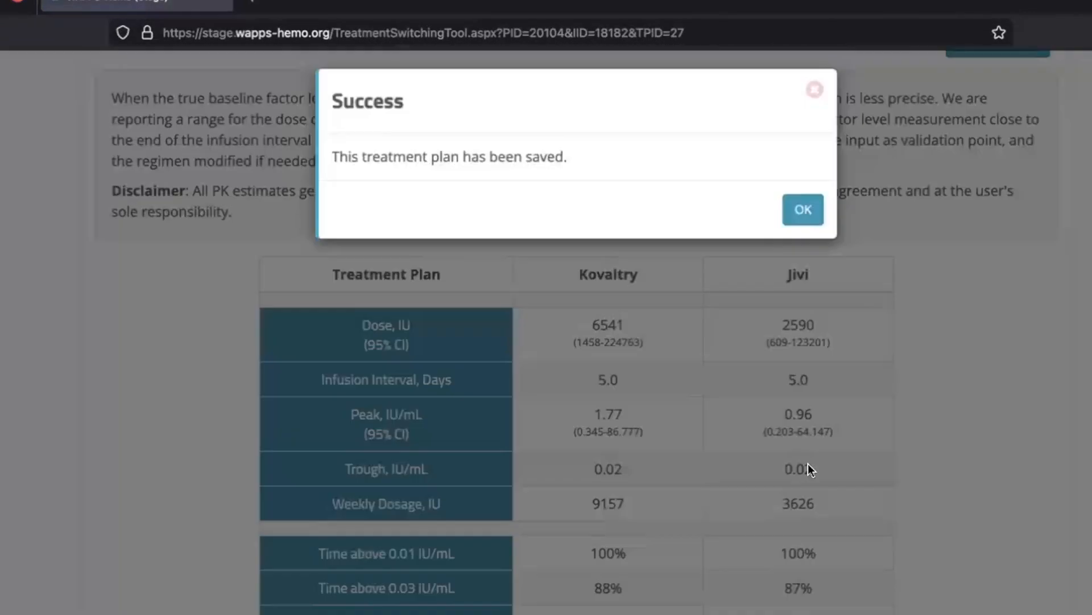
left_click(804, 210)
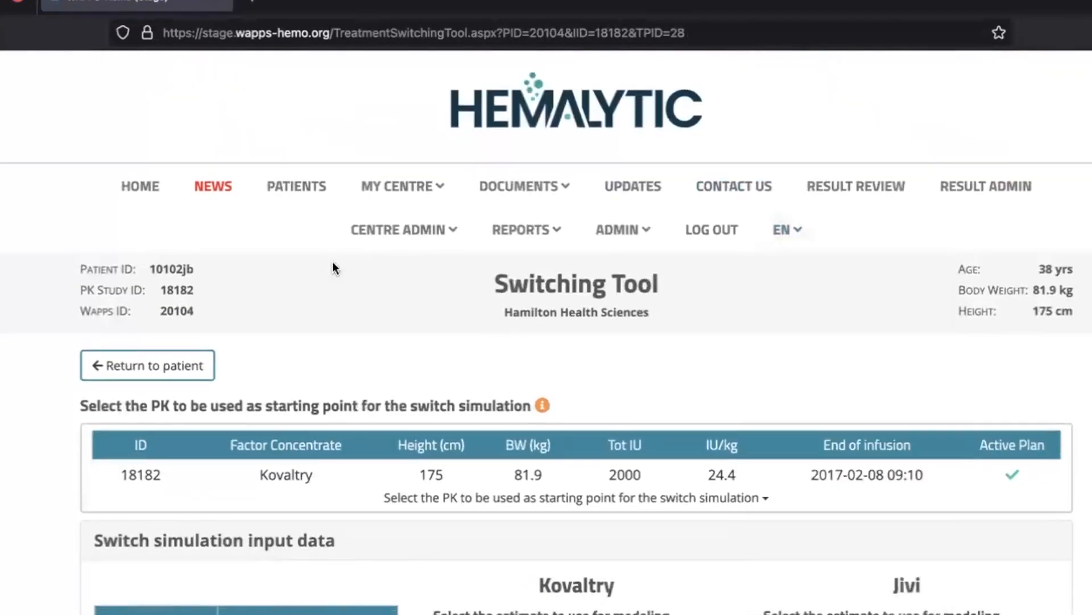
Return to the patient's saved treatment plans and make "Jivi 2500 q4d" the current plan
left_click(170, 365)
scroll(386, 344, "down", 3)
left_click(264, 382)
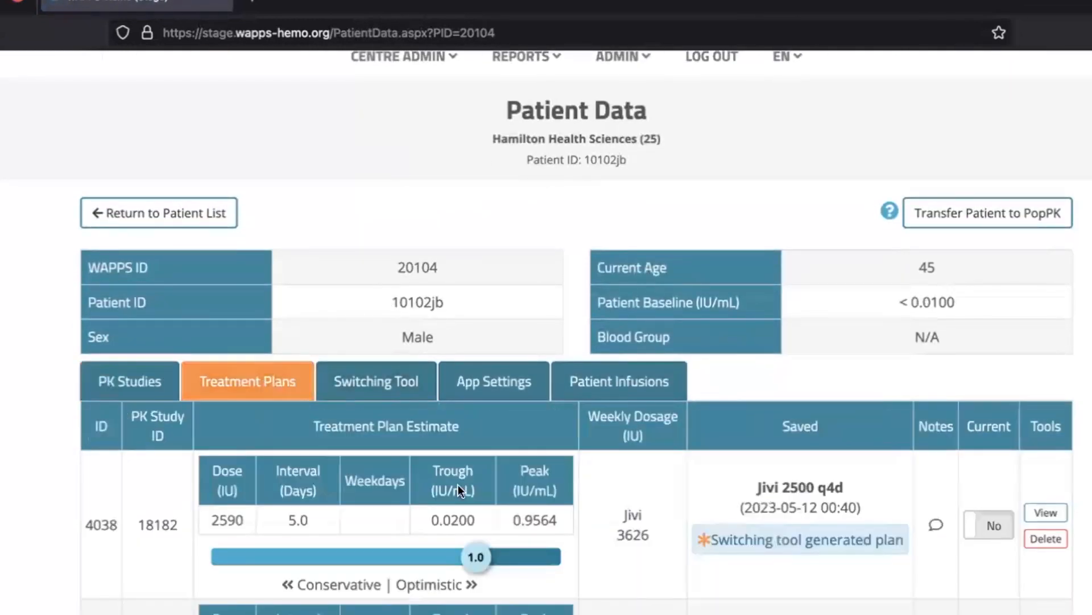
scroll(459, 483, "down", 5)
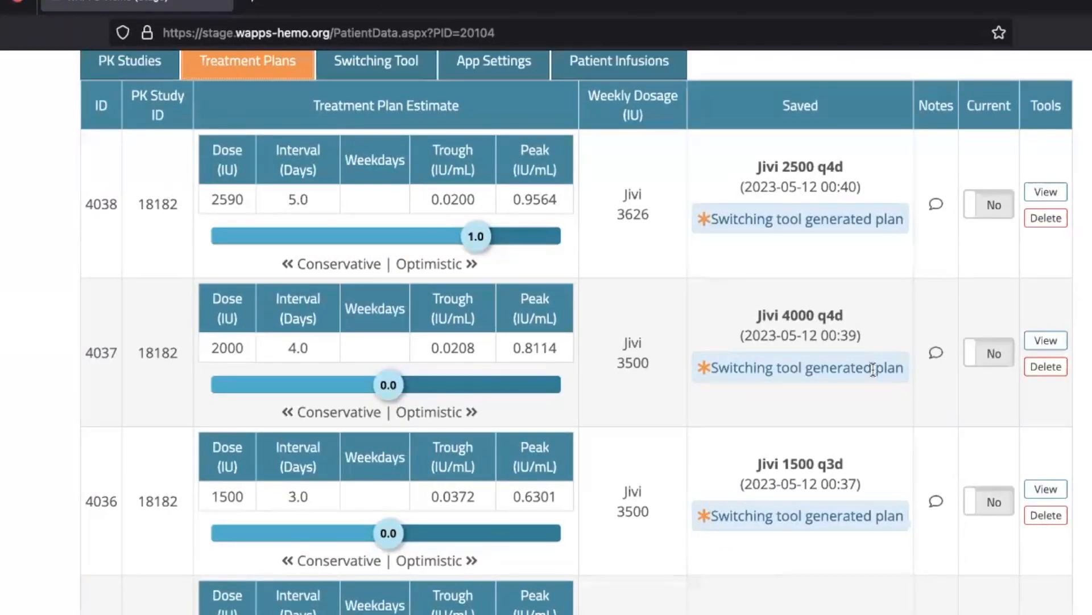
scroll(882, 299, "up", 1)
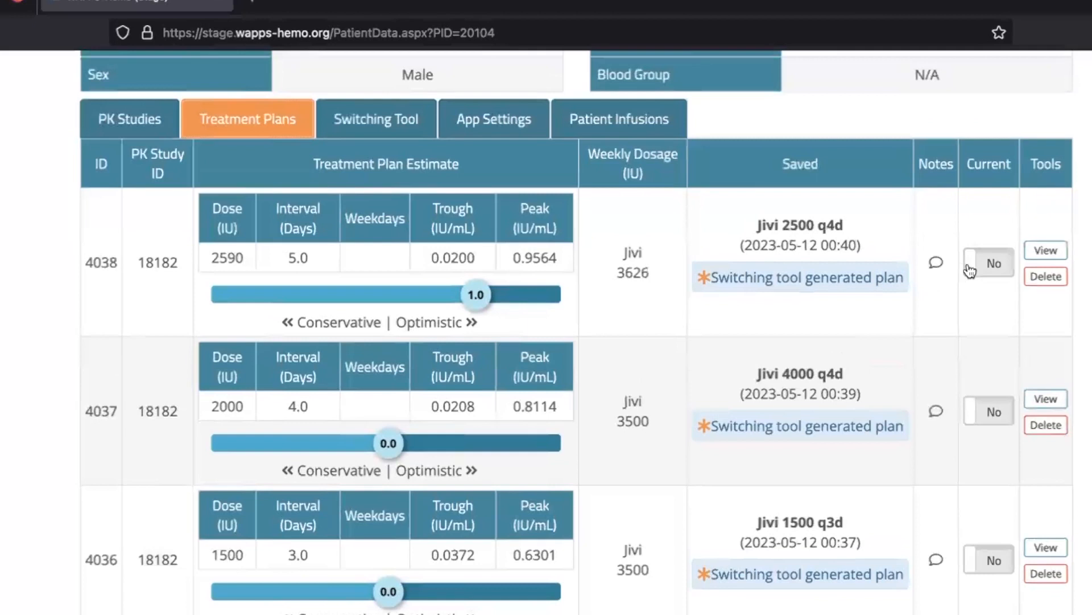
left_click(974, 269)
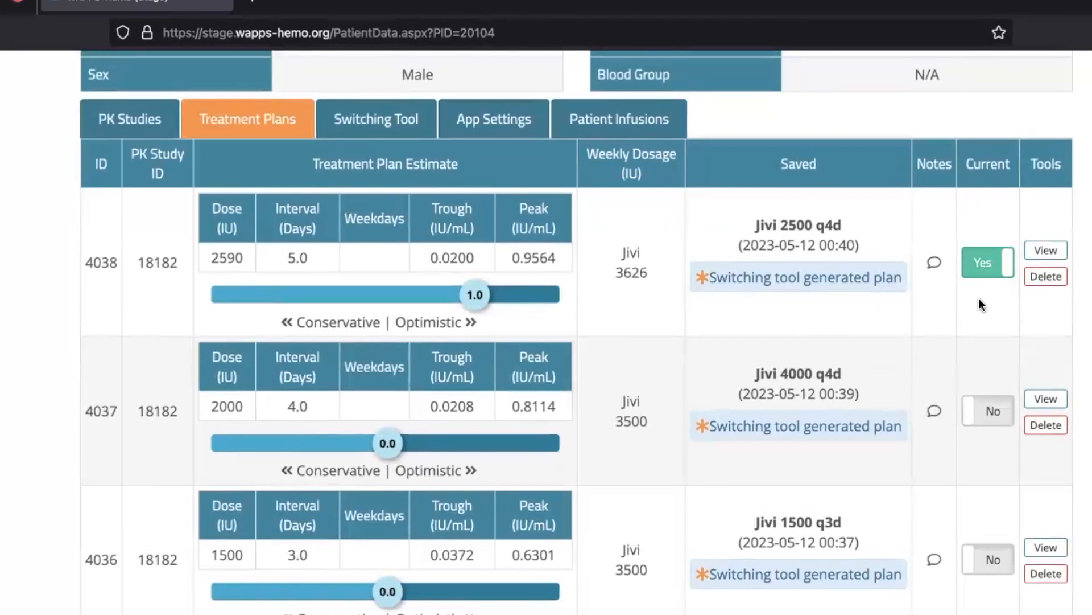
Return to the patient list, filter it by the Kovaltry concentrate and check the switched patient's treatment plan
scroll(975, 296, "up", 3)
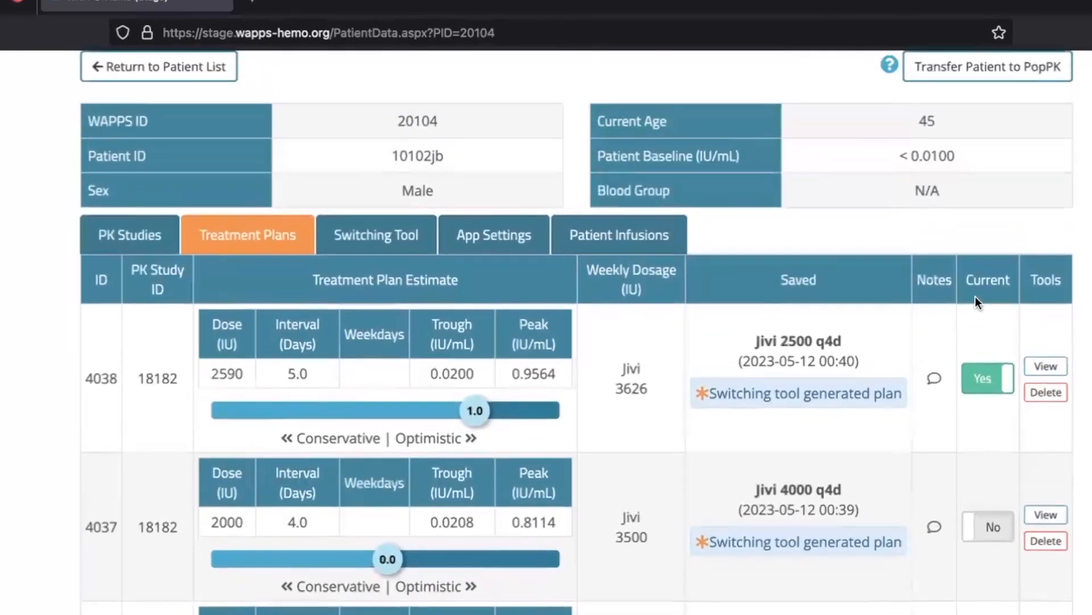
scroll(152, 200, "up", 2)
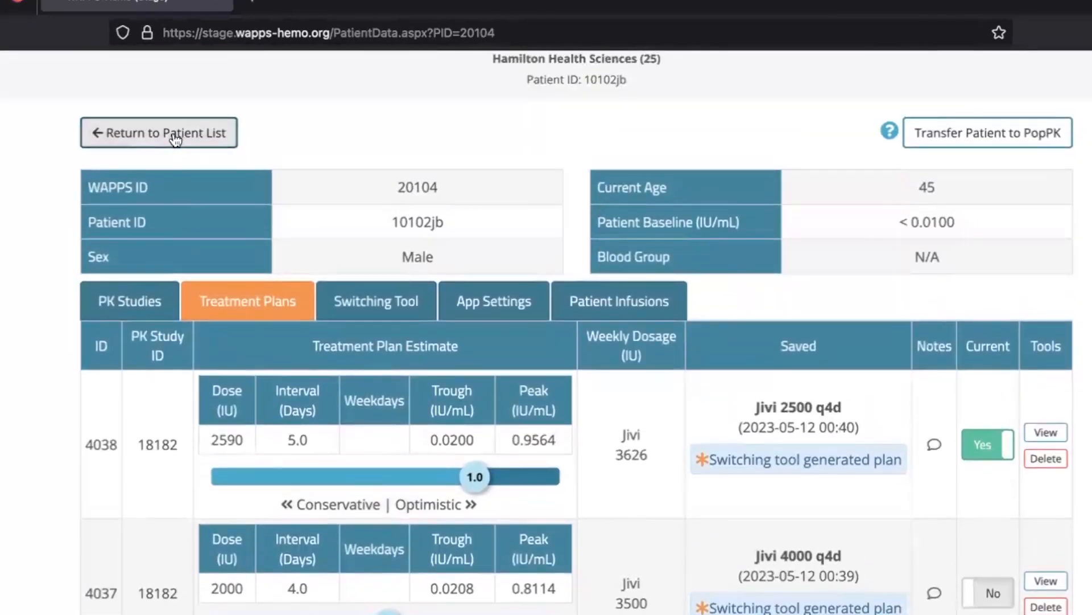
scroll(572, 425, "down", 7)
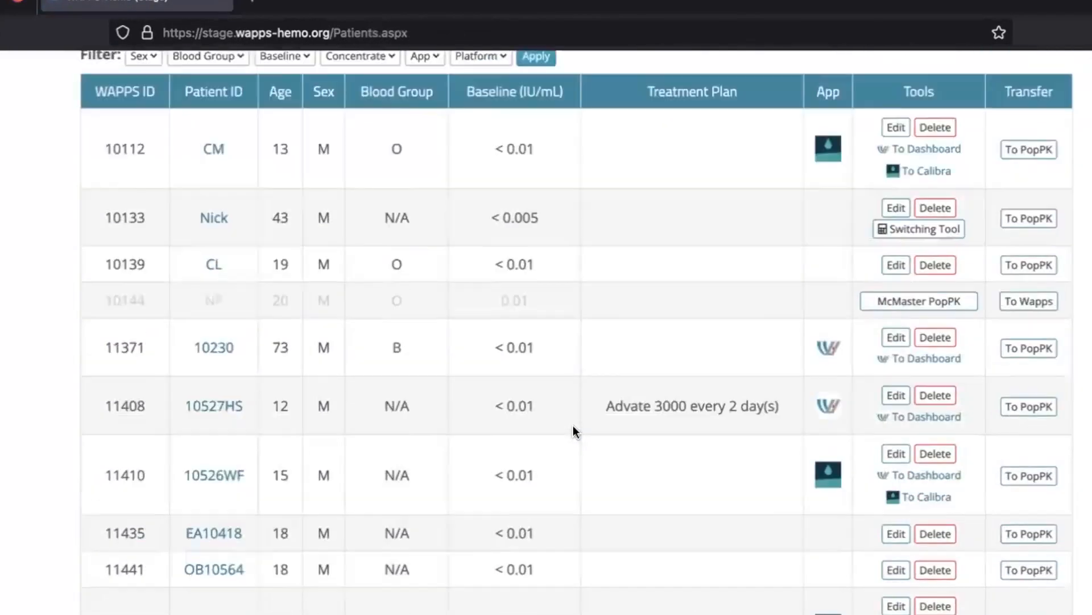
scroll(572, 425, "up", 4)
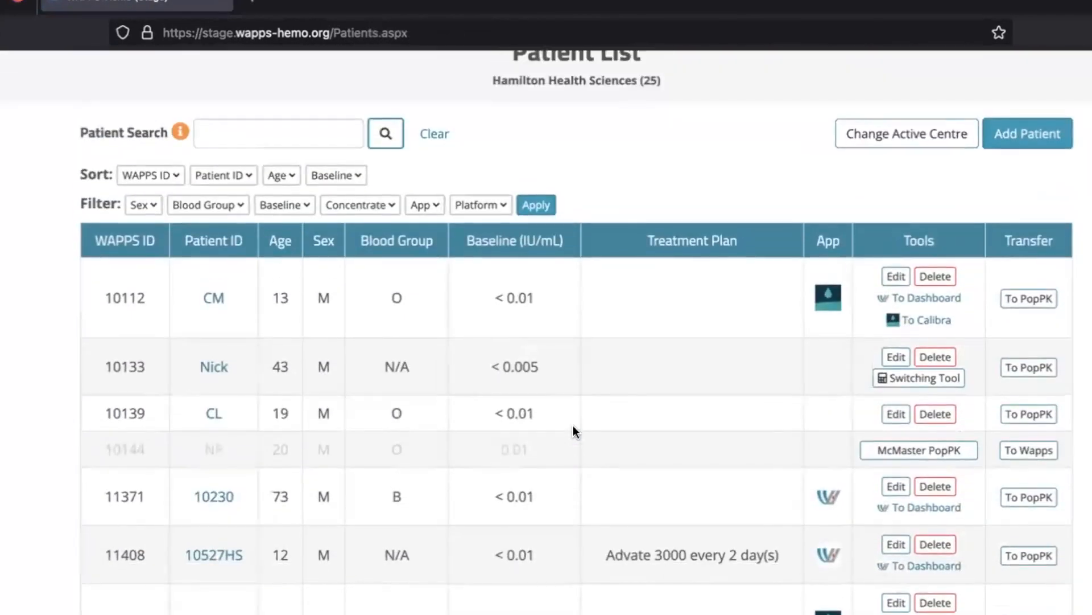
left_click(388, 205)
left_click(339, 483)
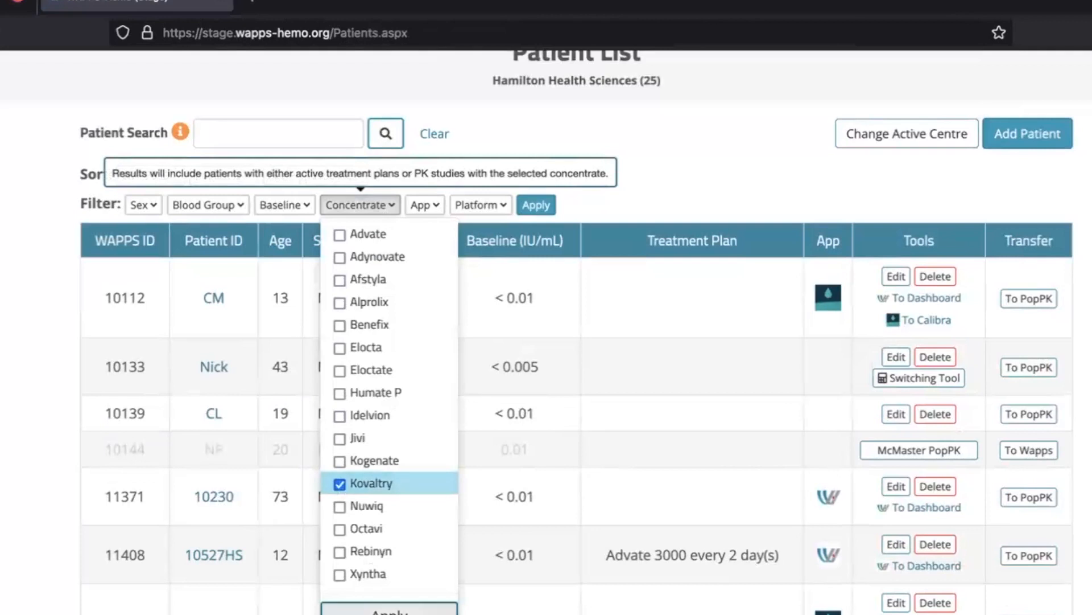
left_click(389, 609)
scroll(389, 569, "down", 2)
scroll(260, 420, "down", 6)
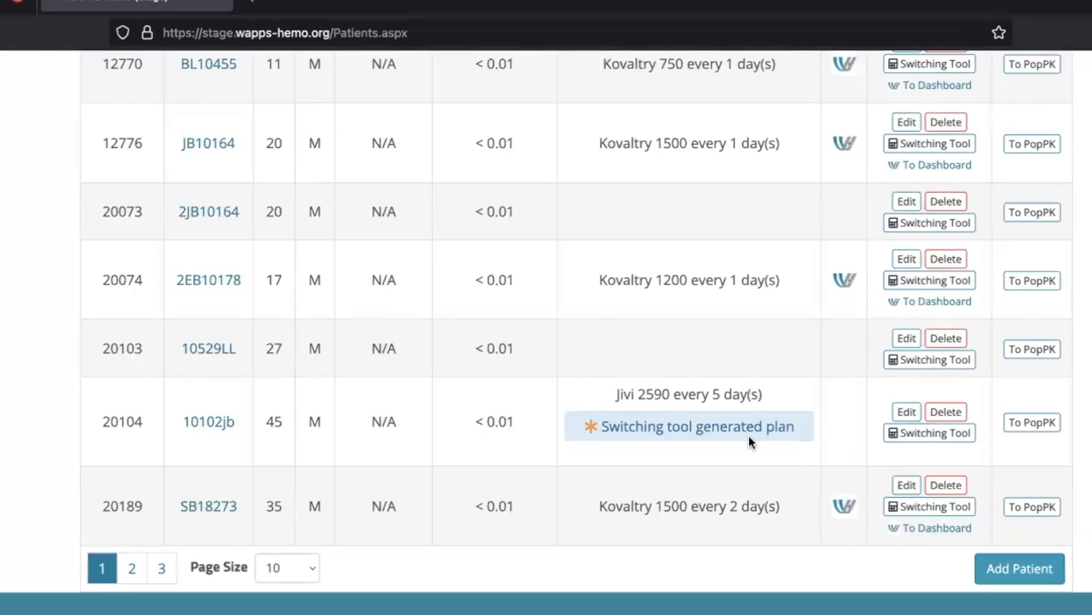
Sort the patient list by age in ascending order
scroll(749, 439, "up", 1)
scroll(749, 440, "up", 10)
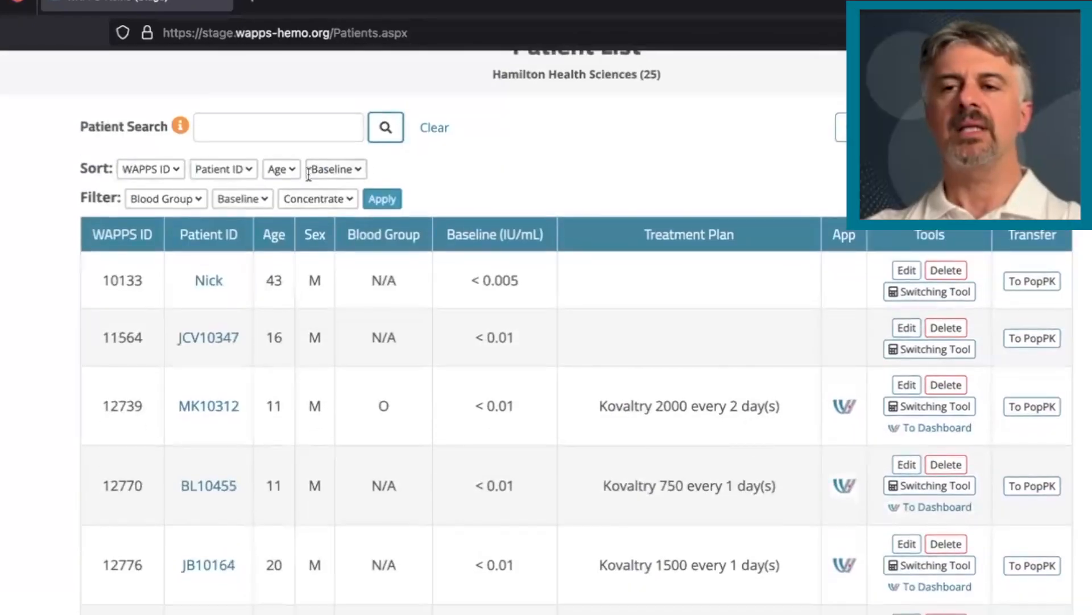
left_click(293, 171)
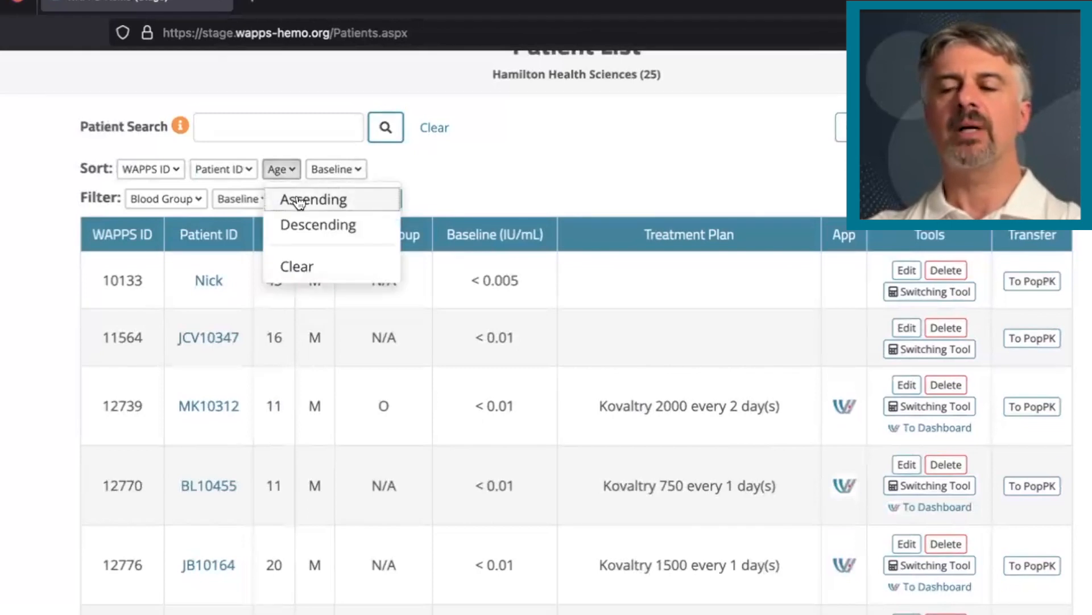
left_click(292, 196)
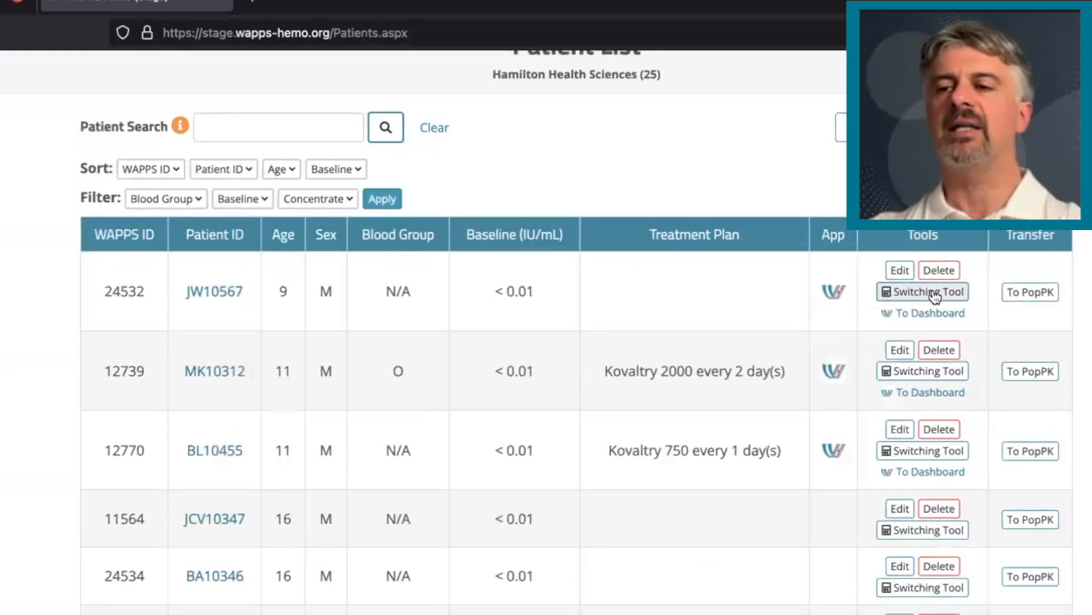
Open the Switching Tool for the 11-year-old on Kovaltry 2000 every 2 days and choose the 500 IU PK study as the simulation's starting point
left_click(935, 373)
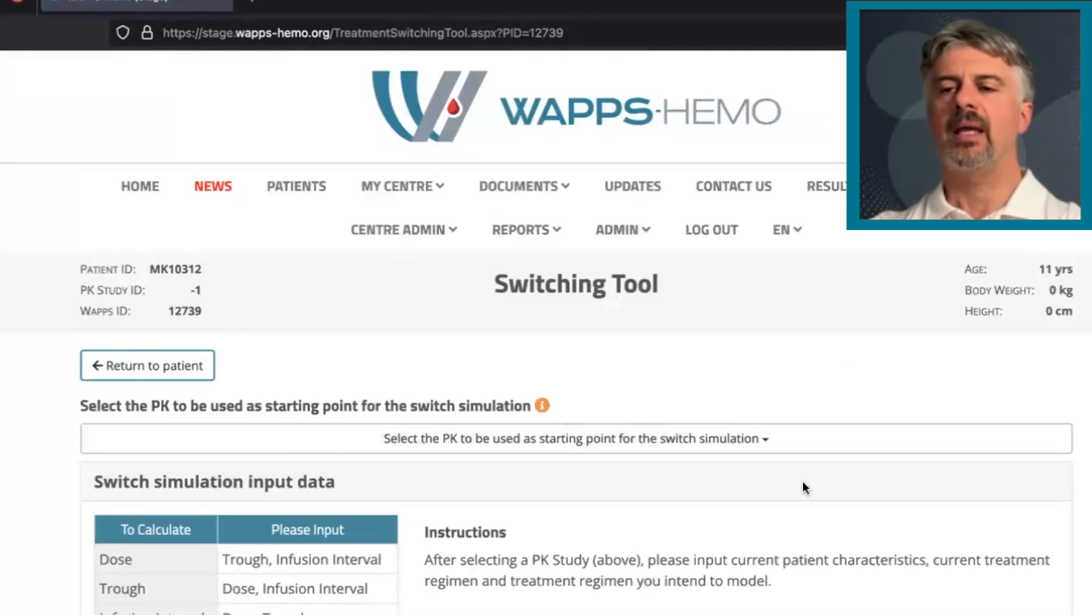
left_click(739, 446)
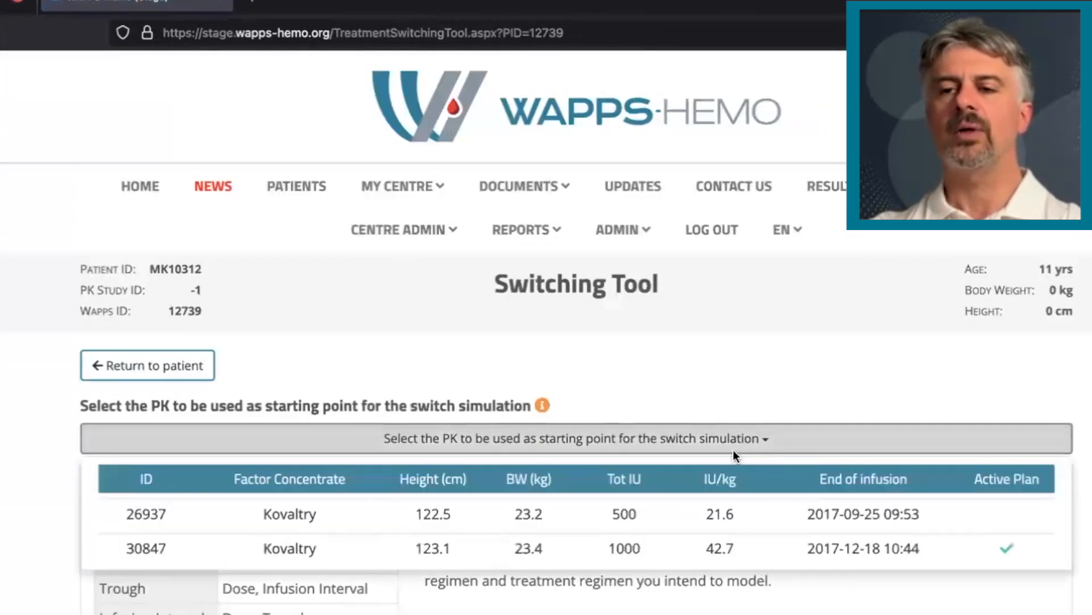
left_click(683, 515)
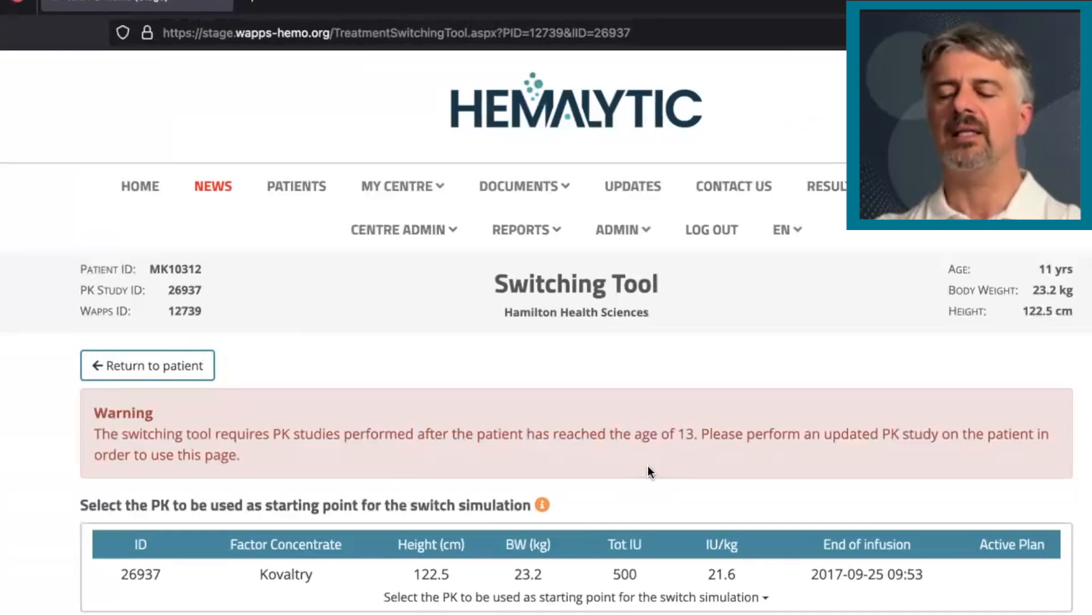
scroll(648, 465, "down", 3)
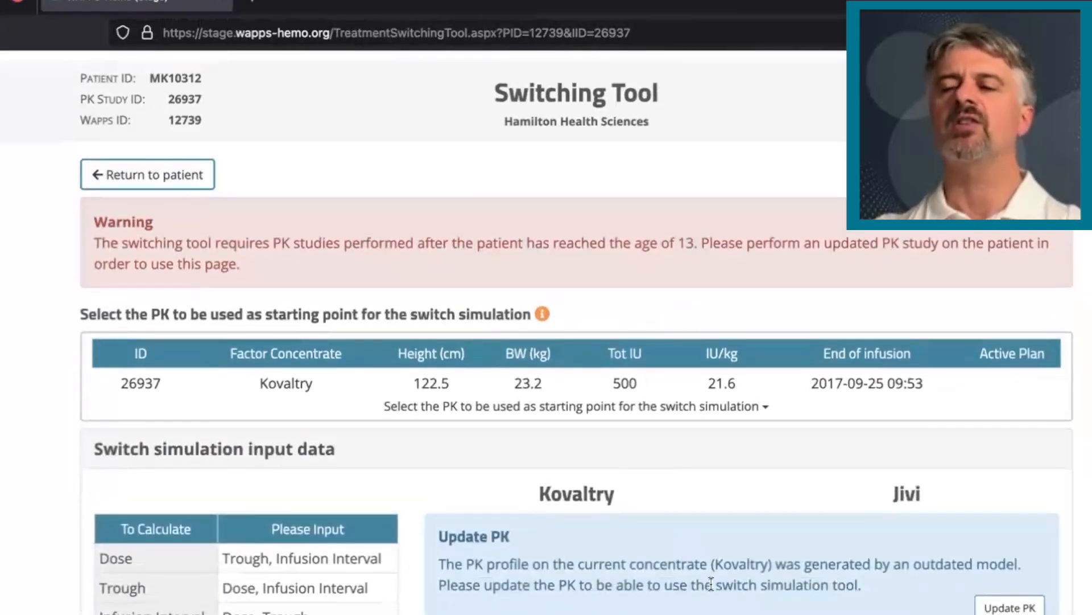
scroll(710, 583, "up", 3)
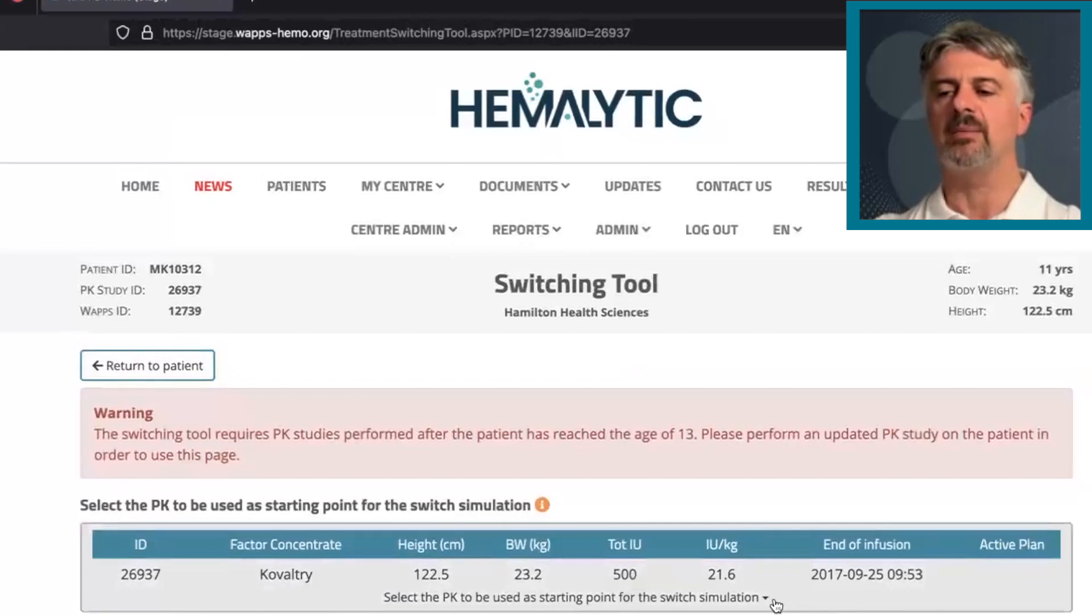
Change the simulation's starting point to the 1000 IU Kovaltry PK study from 2017-12-18
scroll(776, 603, "down", 1)
left_click(770, 540)
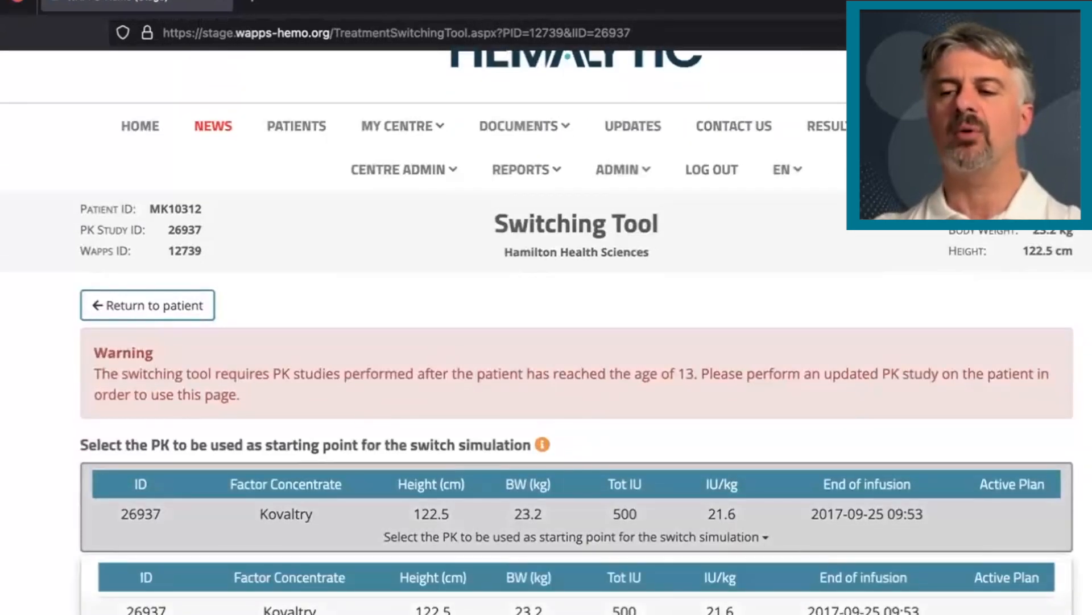
left_click(726, 613)
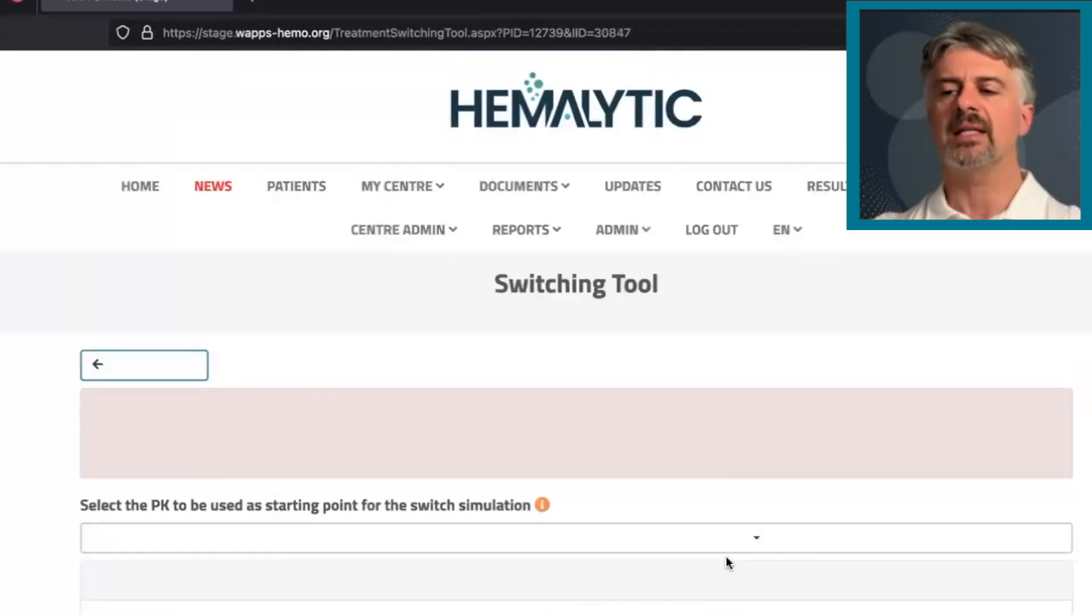